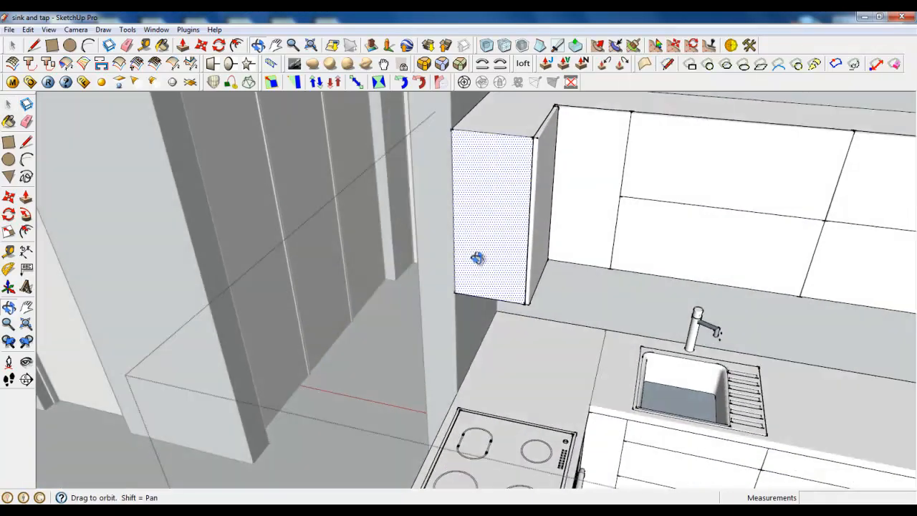
- Draw a 250 mm horizontal line across the lower part of the narrow end wall cabinet's front face
scroll(455, 372, "down", 3)
left_click(34, 45)
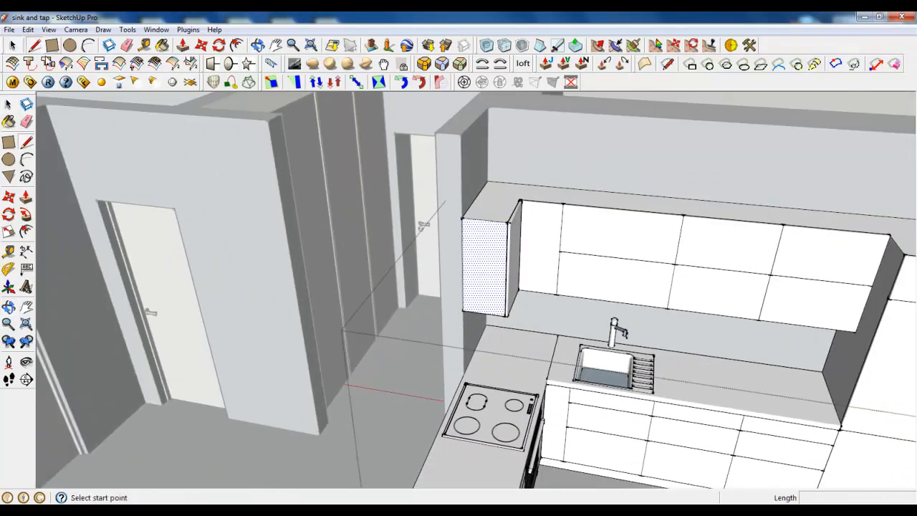
scroll(479, 268, "up", 4)
left_click(439, 323)
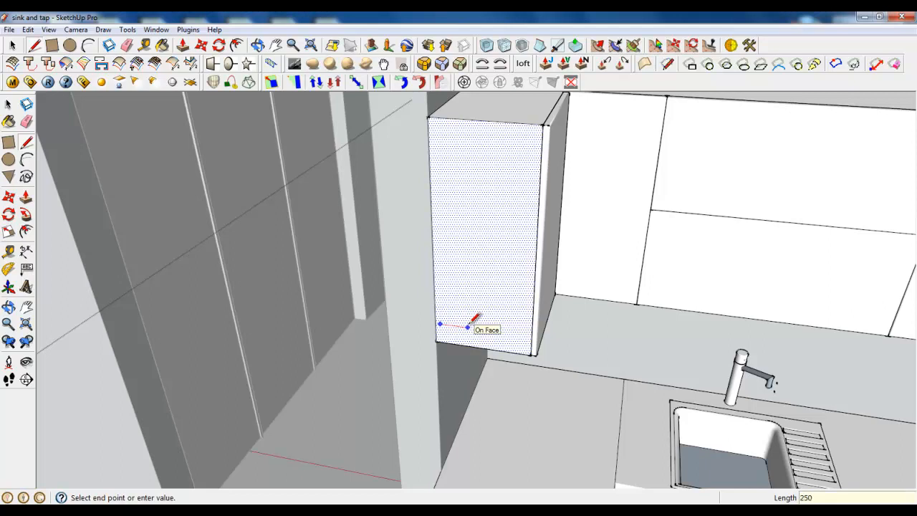
left_click(517, 334)
key("space")
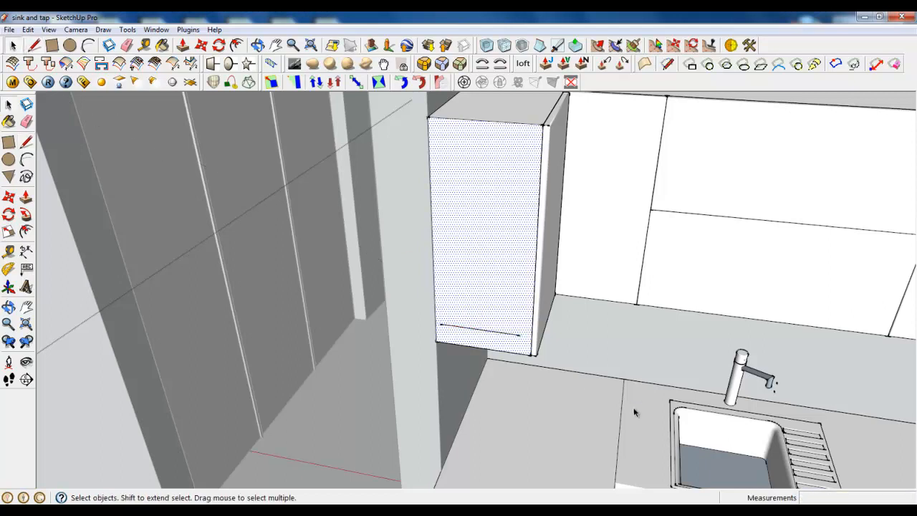
scroll(540, 361, "up", 3)
left_click(451, 305)
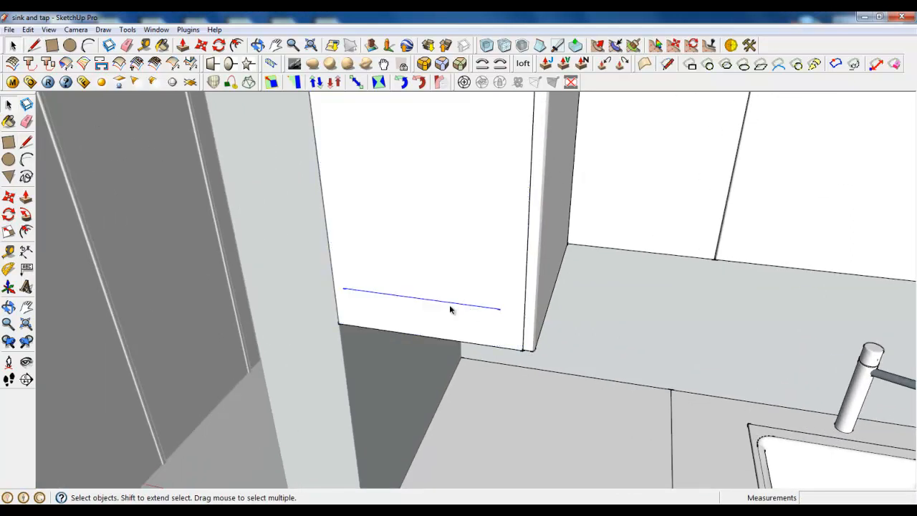
- Draw the other three sides above the line to close a rectangle about 108 mm high
left_click(34, 45)
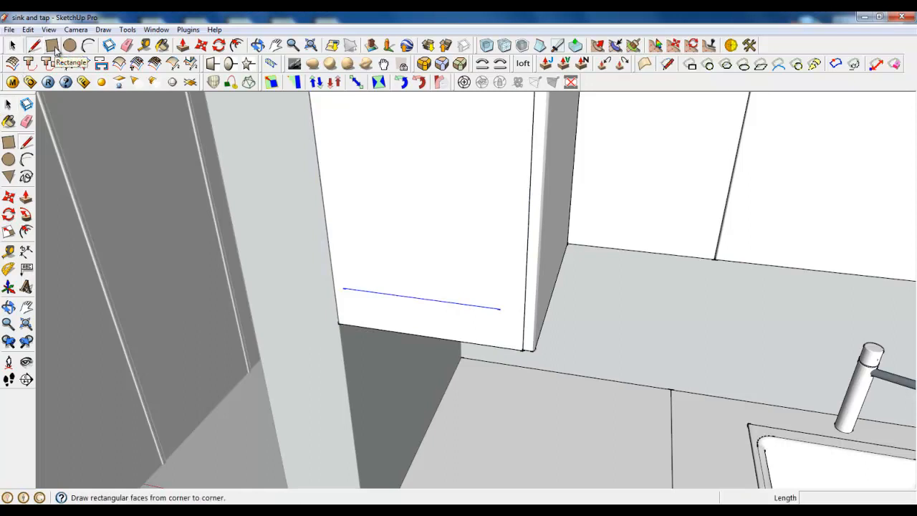
left_click(501, 308)
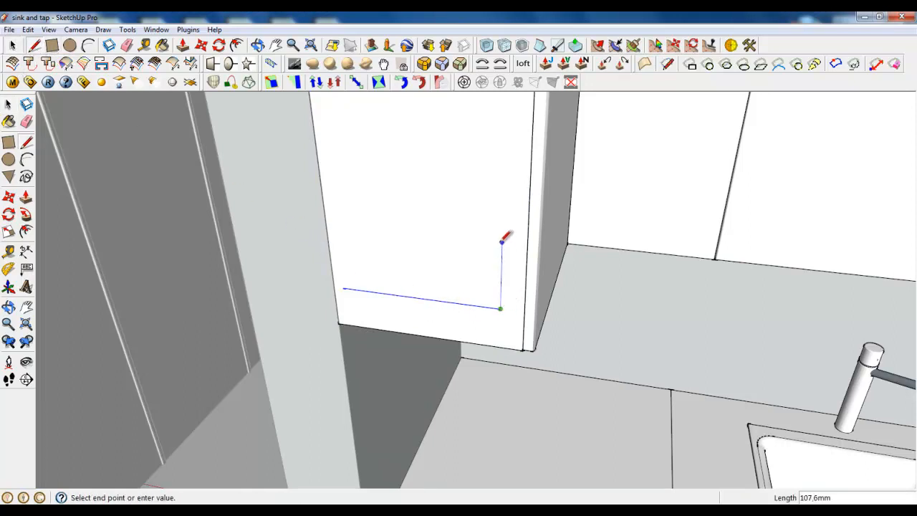
left_click(502, 243)
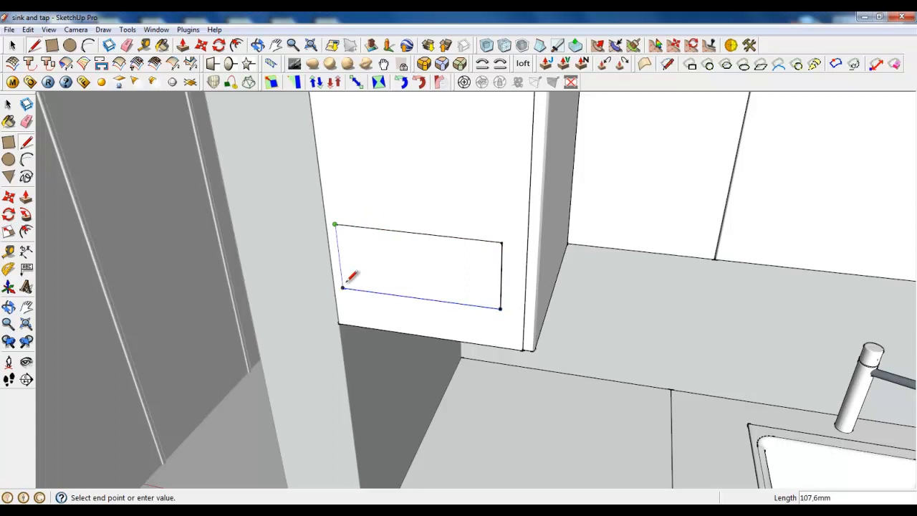
left_click(344, 286)
- Select the new rectangle's face with its edges and make it a group
left_click(15, 46)
left_click(405, 285)
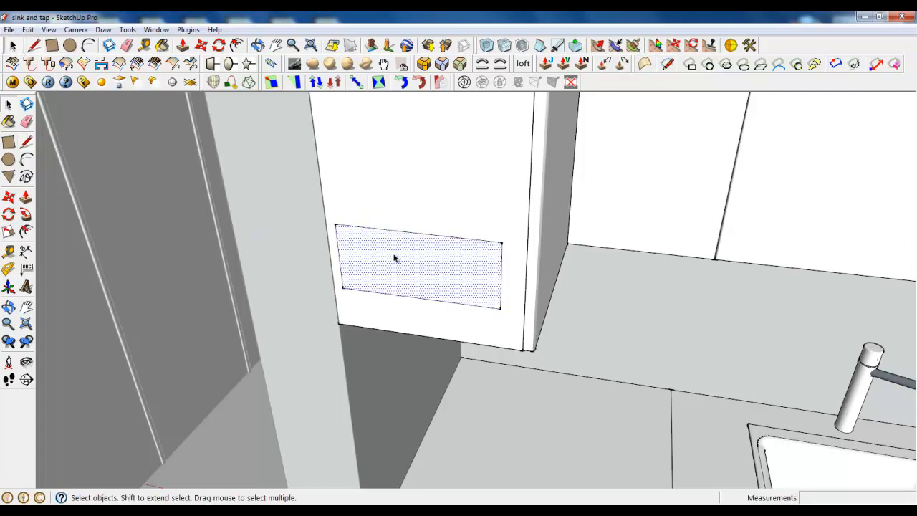
right_click(445, 243)
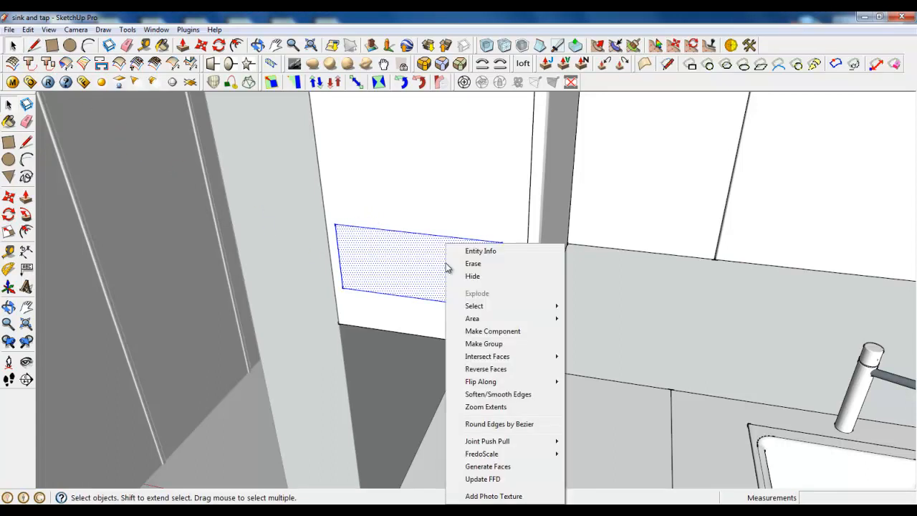
left_click(468, 342)
- Open the rectangle group for editing and extrude its face 250 mm outward from the cabinet with Push/Pull
double_click(367, 234)
middle_click_drag(367, 234, 229, 237)
left_click(183, 46)
left_click_drag(287, 322, 266, 331)
key("Return")
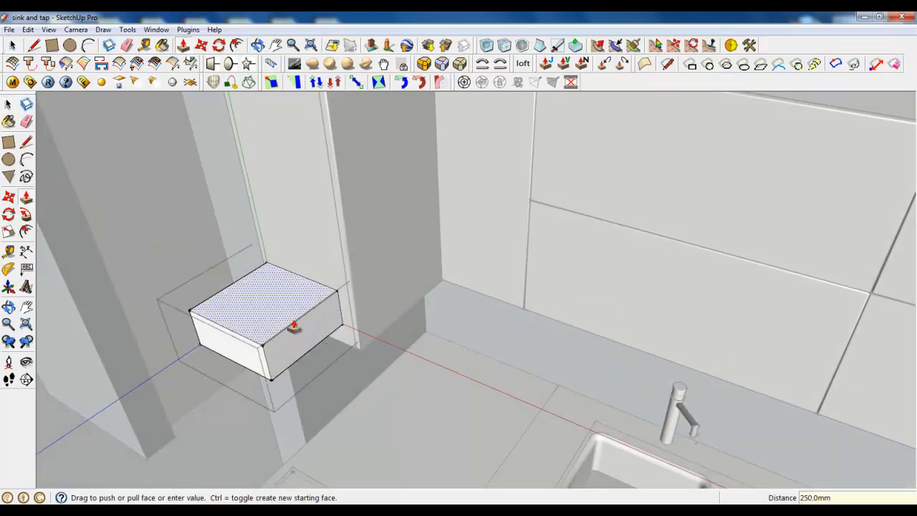
middle_click_drag(291, 317, 279, 317)
left_click(13, 63)
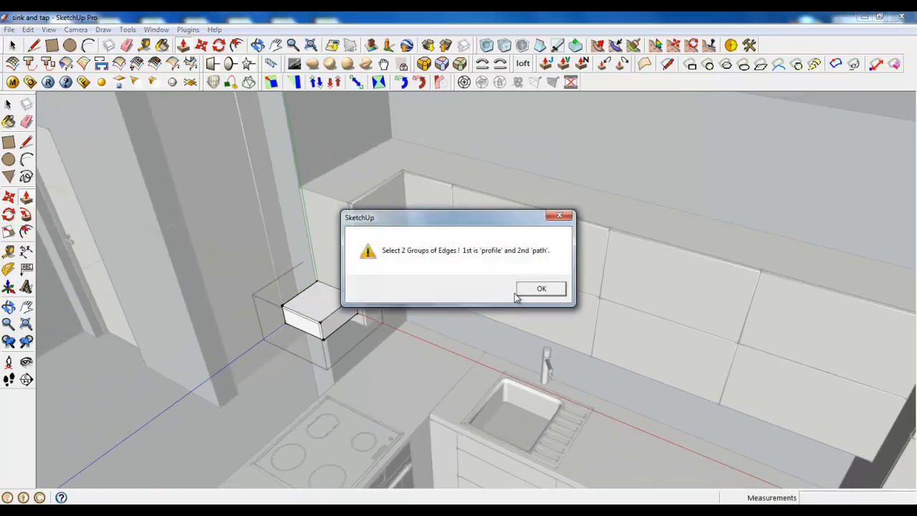
left_click(538, 290)
- Select the whole box and move it about 256 mm away from the cabinet front towards the hob
key("space")
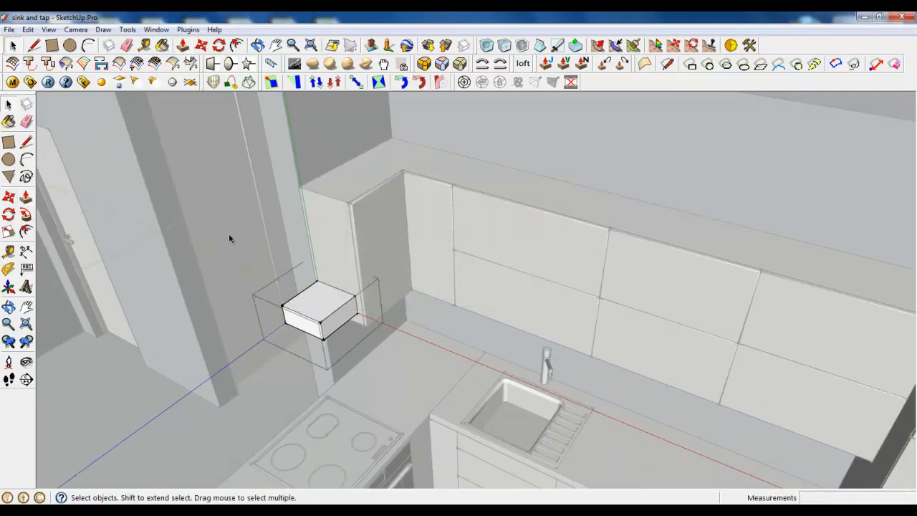
left_click_drag(229, 233, 426, 376)
scroll(574, 268, "down", 3)
scroll(424, 407, "up", 5)
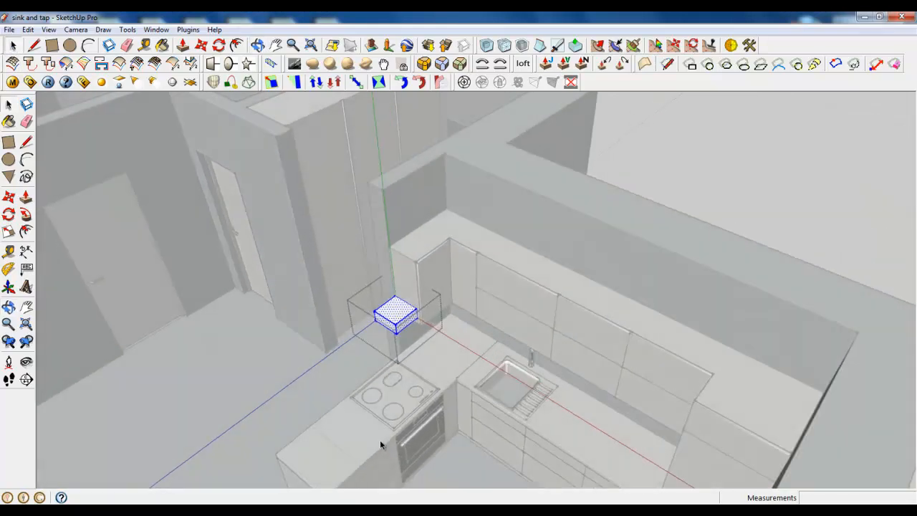
left_click(202, 46)
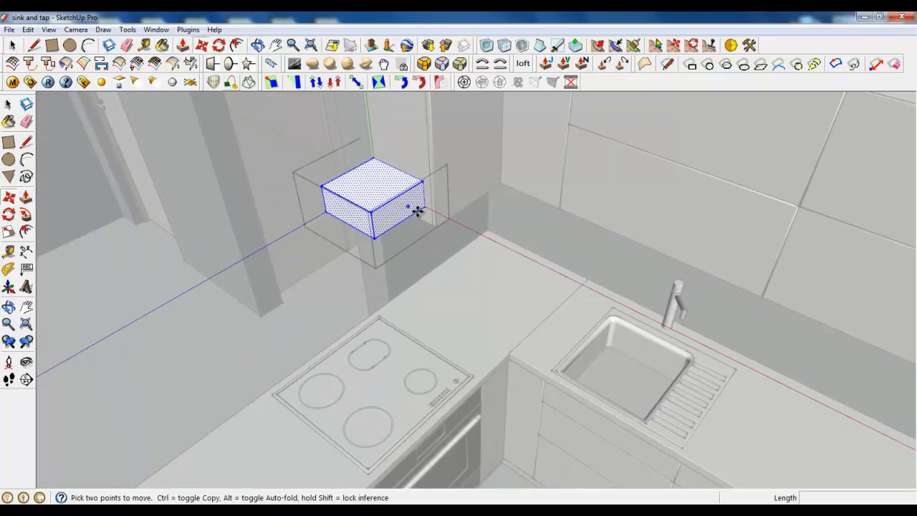
left_click(407, 218)
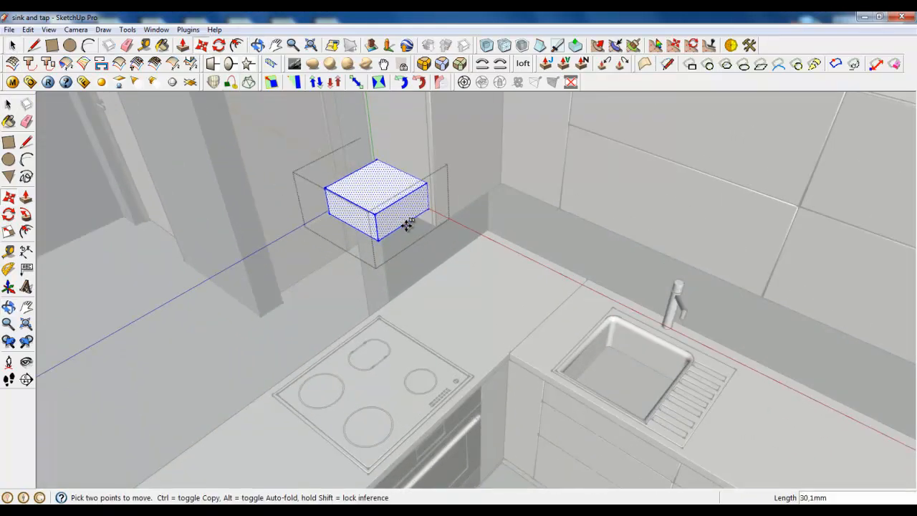
scroll(408, 399, "up", 3)
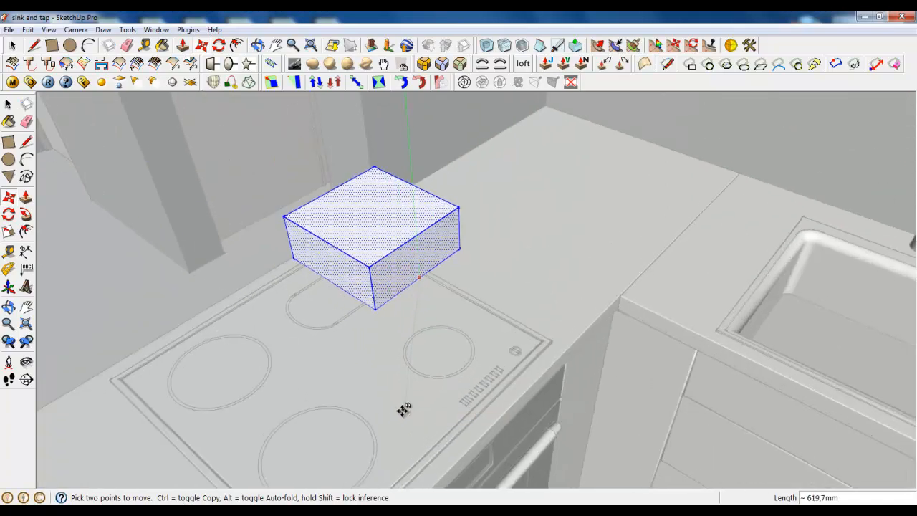
scroll(443, 384, "down", 6)
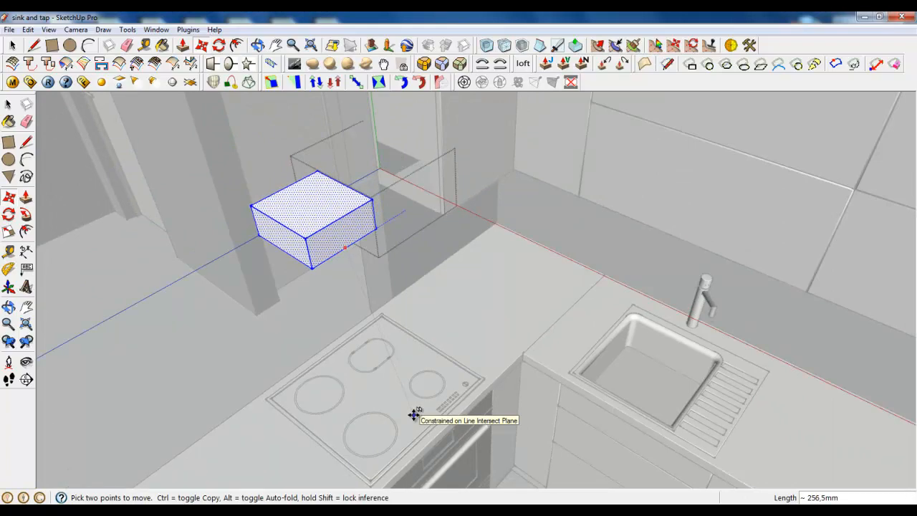
scroll(413, 415, "down", 3)
- Move the box sideways to line up its side with the edge of the wall beside the cabinet
middle_click_drag(416, 418, 535, 384)
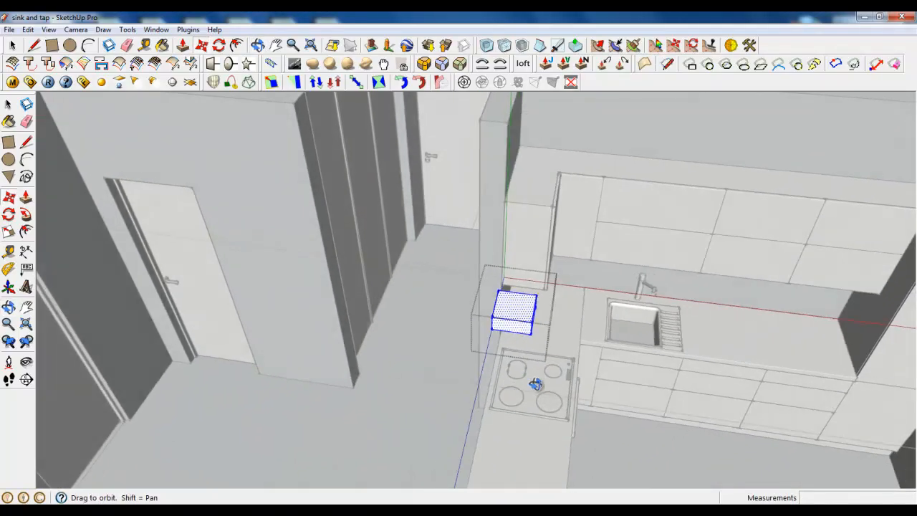
scroll(544, 287, "up", 5)
middle_click_drag(478, 344, 599, 221)
scroll(445, 360, "up", 3)
left_click(446, 361)
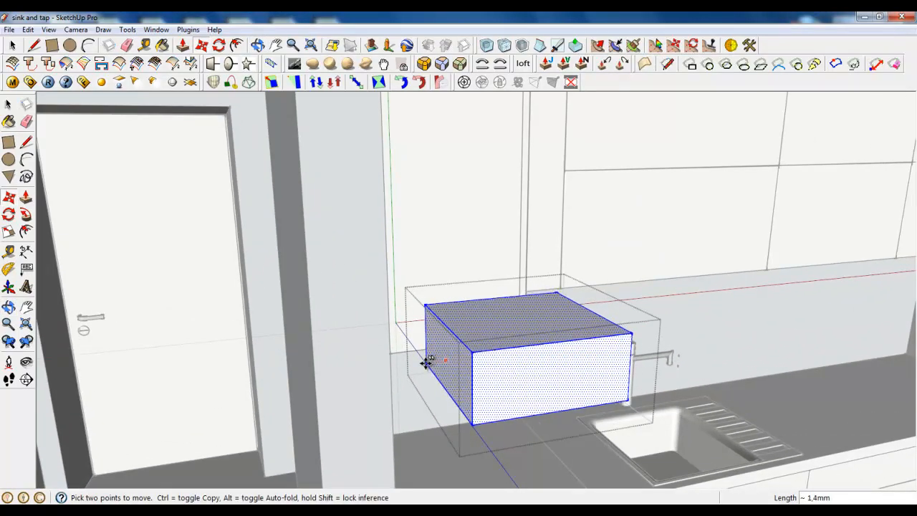
left_click(389, 351)
- Move the box 50 mm straight up along the vertical axis from its bottom corner
middle_click_drag(524, 358, 358, 451)
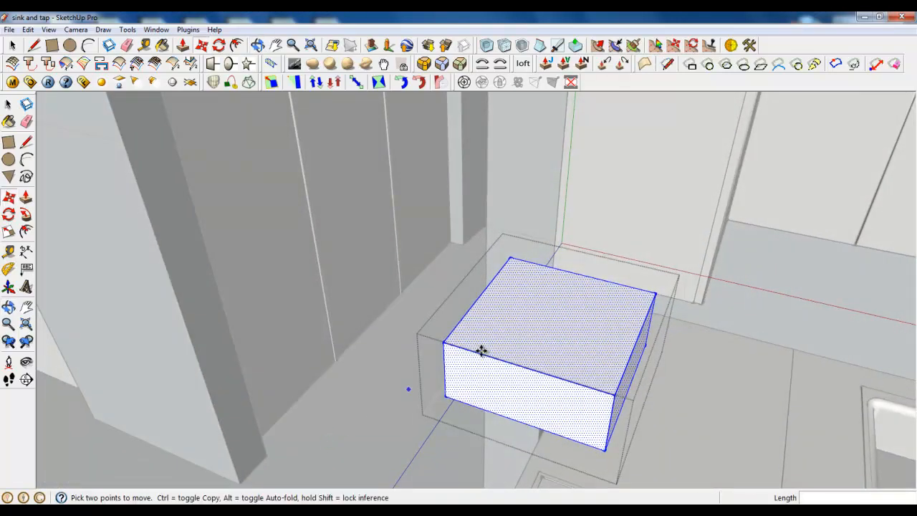
scroll(481, 352, "down", 4)
middle_click_drag(534, 356, 390, 312)
middle_click_drag(357, 226, 426, 363)
left_click(409, 383)
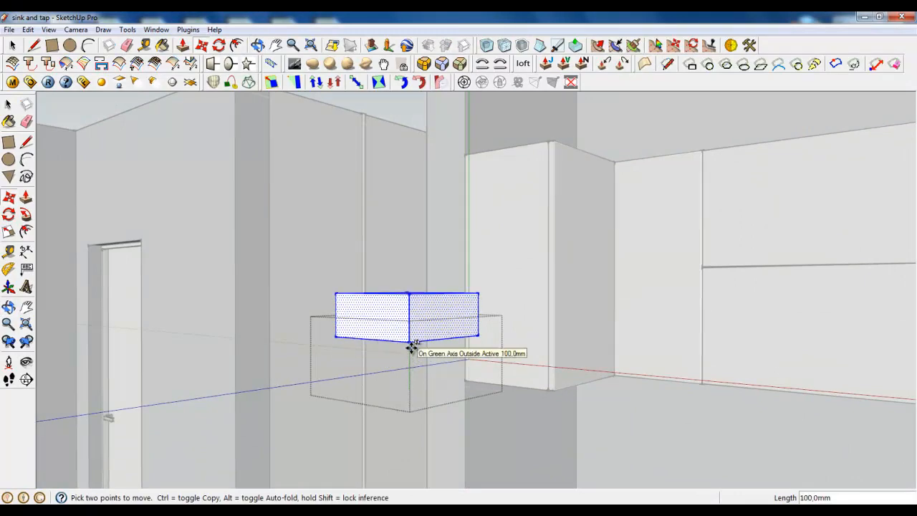
key("Return")
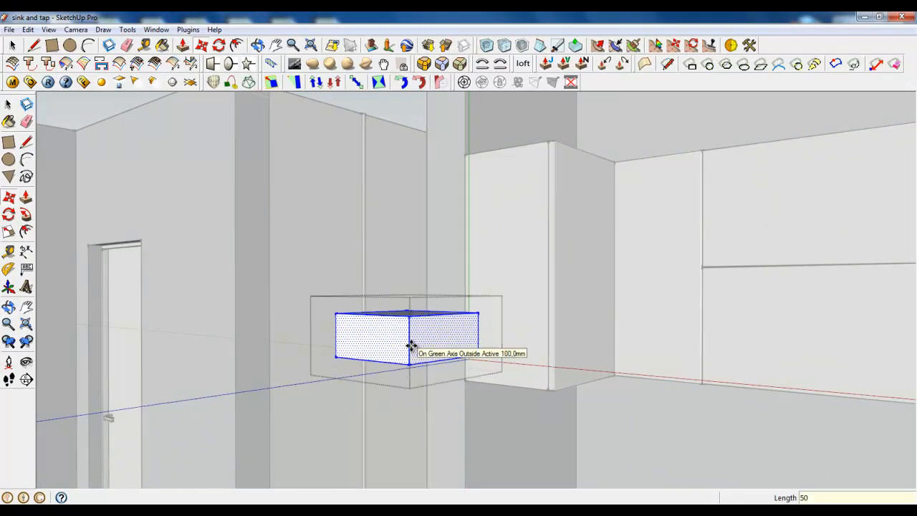
- Pull the top face of the box up about 1014 mm to form a tall column
middle_click_drag(411, 347, 450, 399)
left_click(185, 46)
scroll(497, 277, "down", 6)
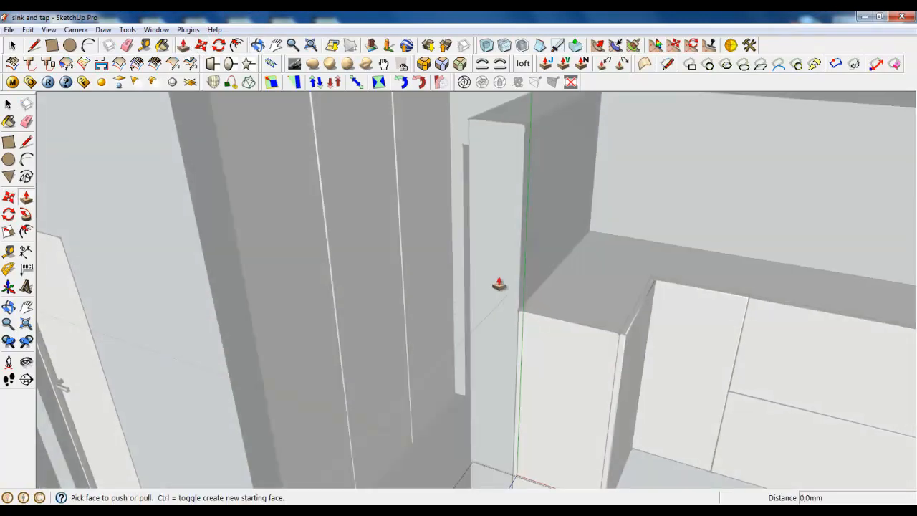
left_click(492, 379)
left_click(546, 159)
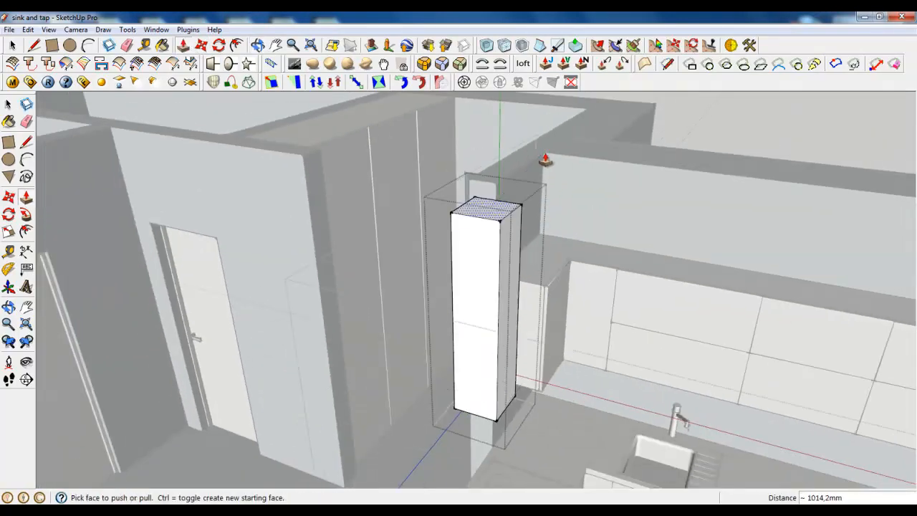
- Push the column's bottom face up 100 mm to shorten it from below
scroll(546, 160, "down", 4)
scroll(519, 285, "up", 5)
middle_click_drag(518, 285, 518, 211)
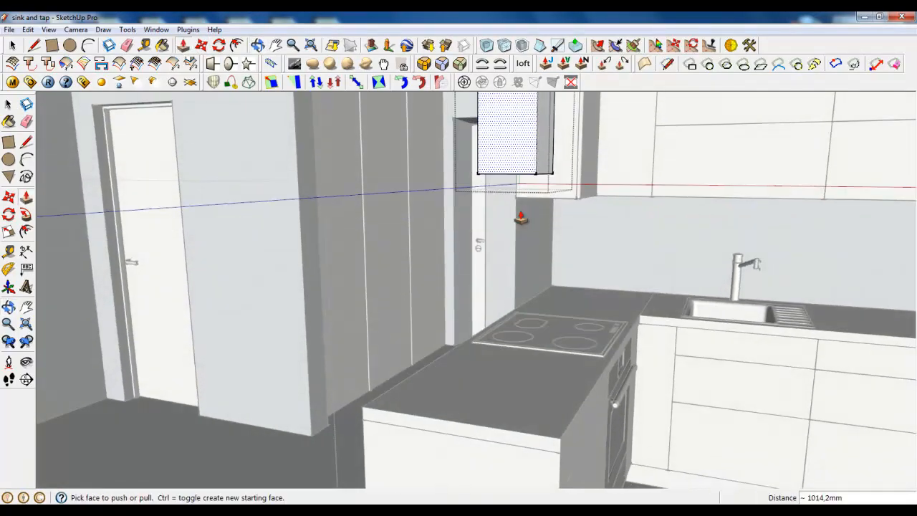
scroll(528, 164, "up", 5)
left_click(532, 219)
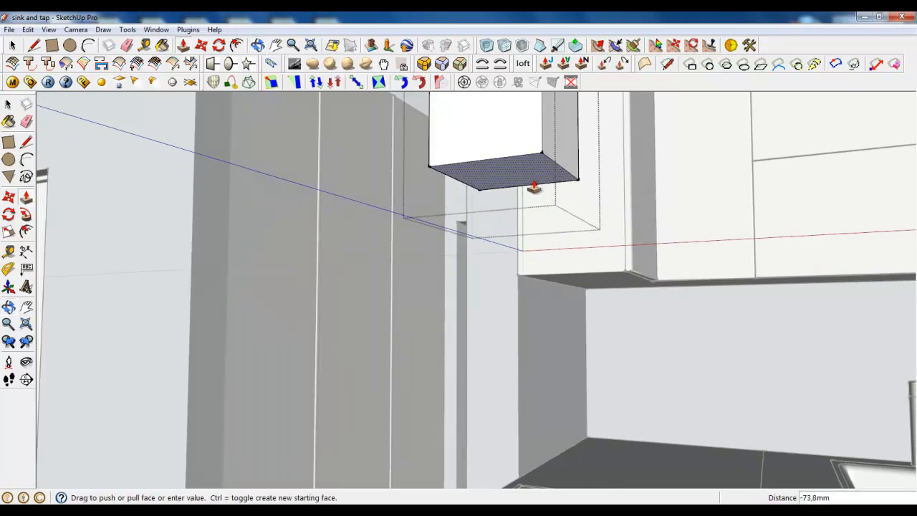
type("100")
key("Return")
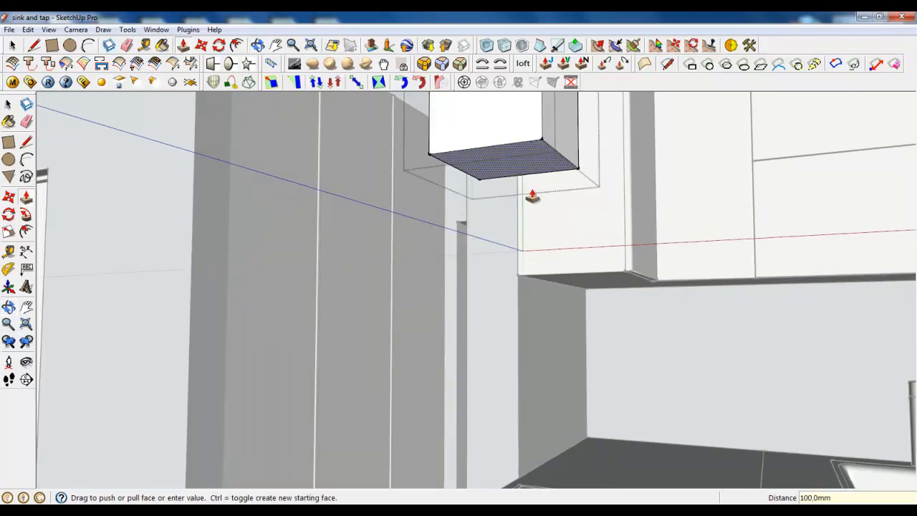
- Pull the column's bottom face down about 20 mm
middle_click_drag(527, 180, 535, 238)
scroll(481, 265, "down", 3)
middle_click_drag(496, 263, 403, 231)
scroll(393, 231, "up", 4)
left_click(386, 243)
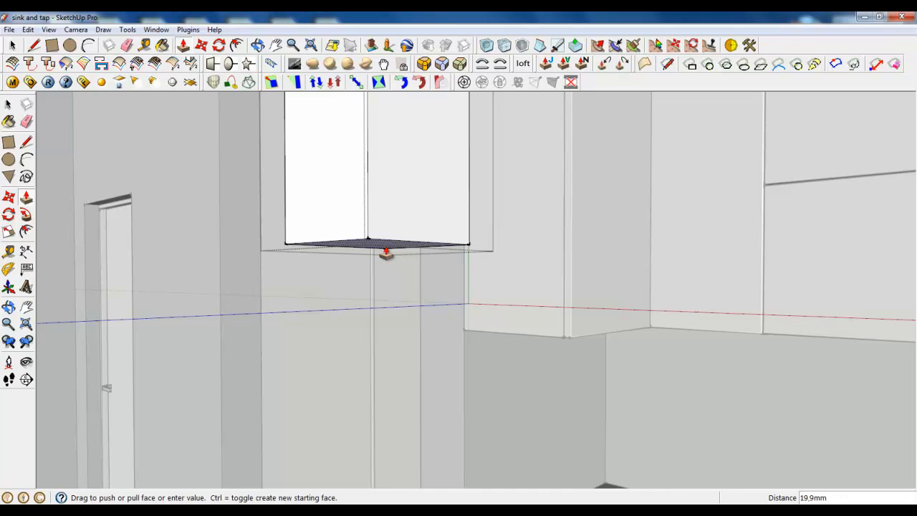
left_click(386, 255)
- Rotate the bottom edge of the column's front face 35 degrees upward about its outer corner, as a copy
middle_click_drag(380, 243, 522, 225)
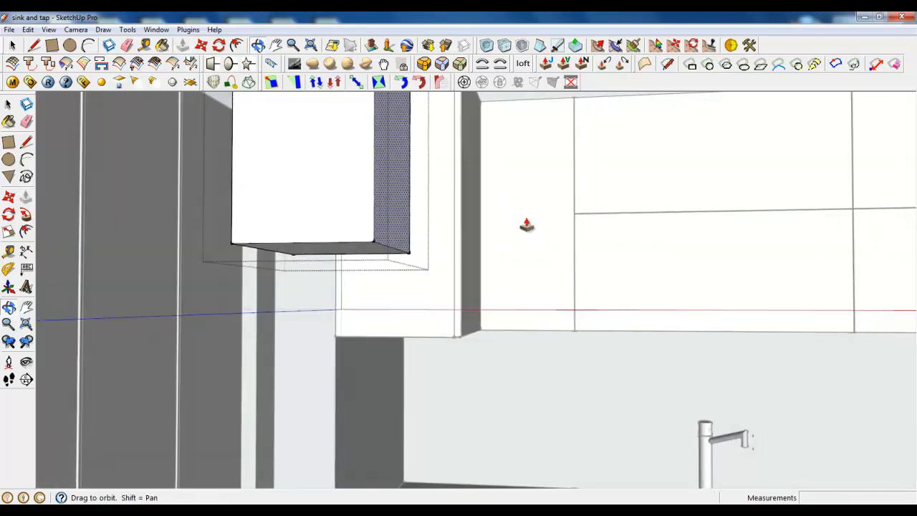
key("space")
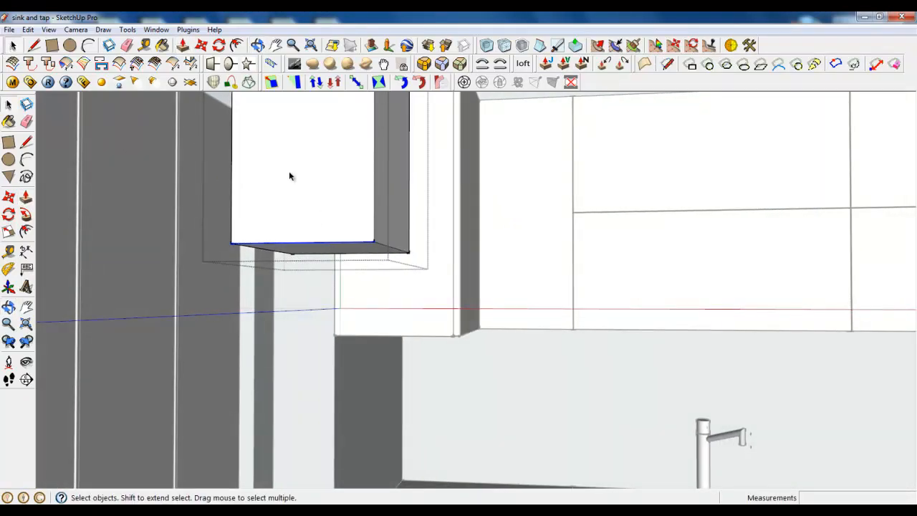
left_click(219, 46)
left_click(230, 244)
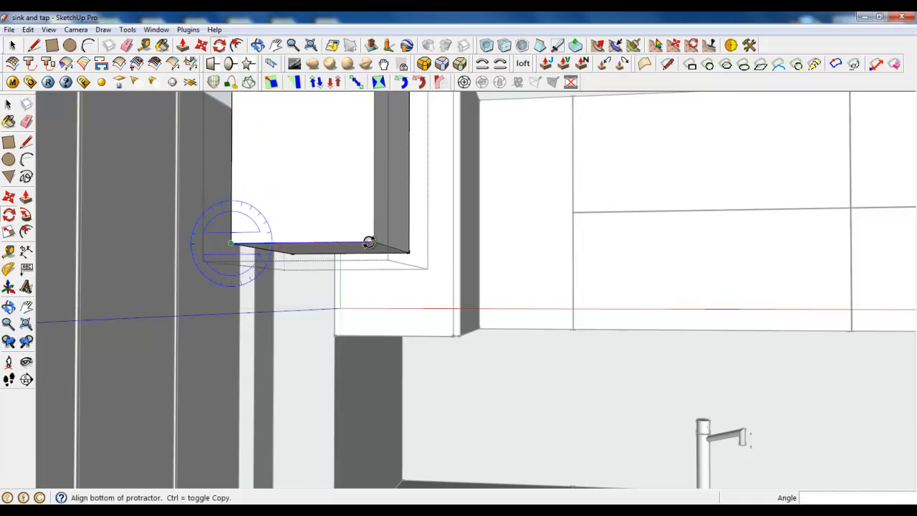
left_click(371, 242)
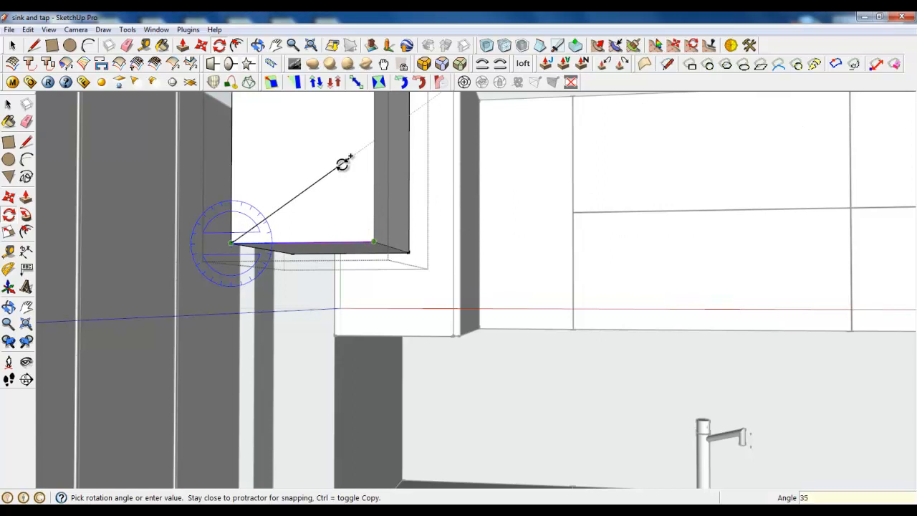
left_click(343, 164)
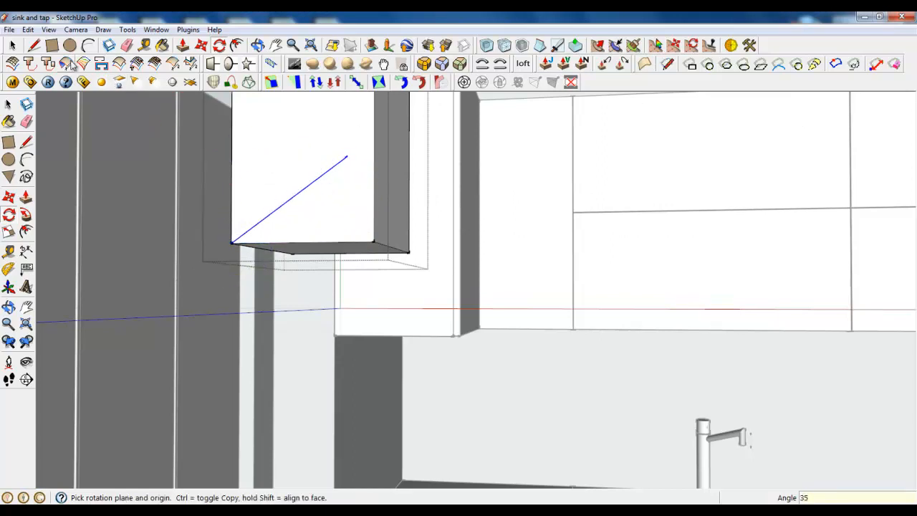
- Draw a line about 305 mm long from the outer bottom corner along the rotated edge to the opposite vertical edge
left_click(34, 45)
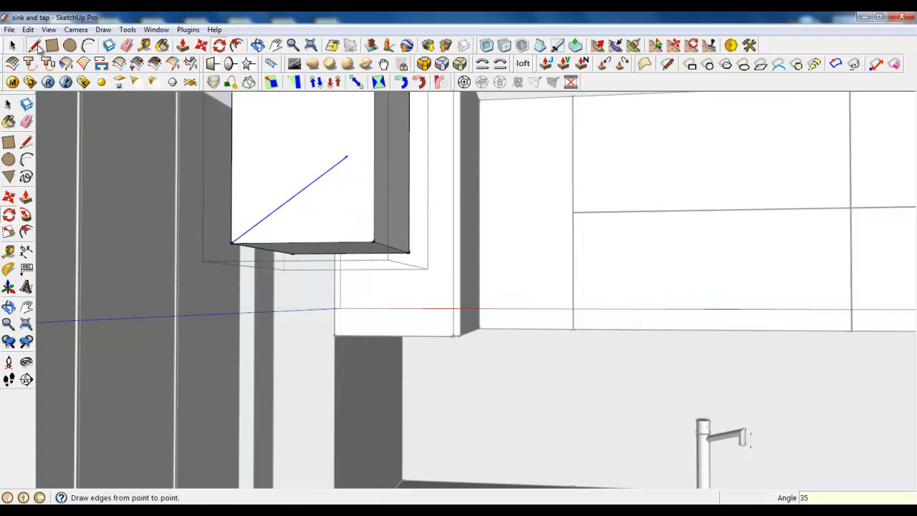
left_click(232, 242)
left_click(373, 135)
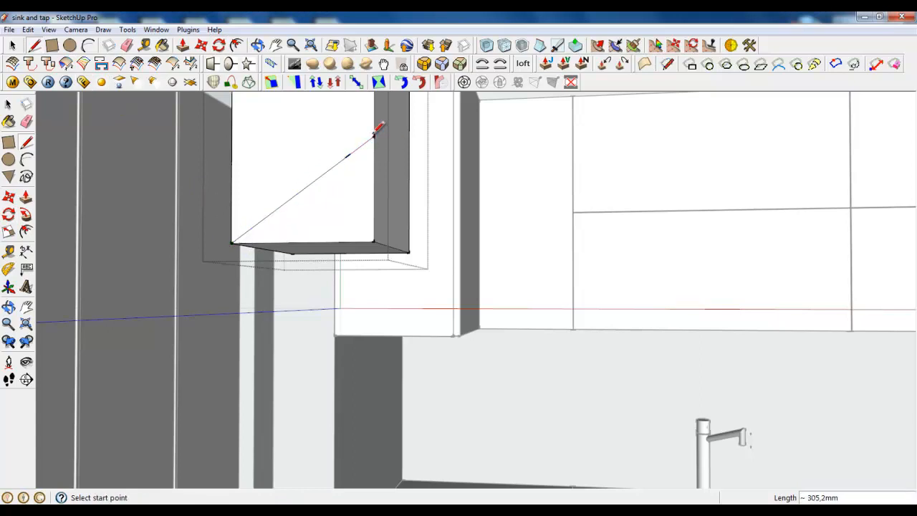
- Push the triangular area below the slanted line back 250 mm and erase the leftover edge across the sloped underside
left_click(18, 44)
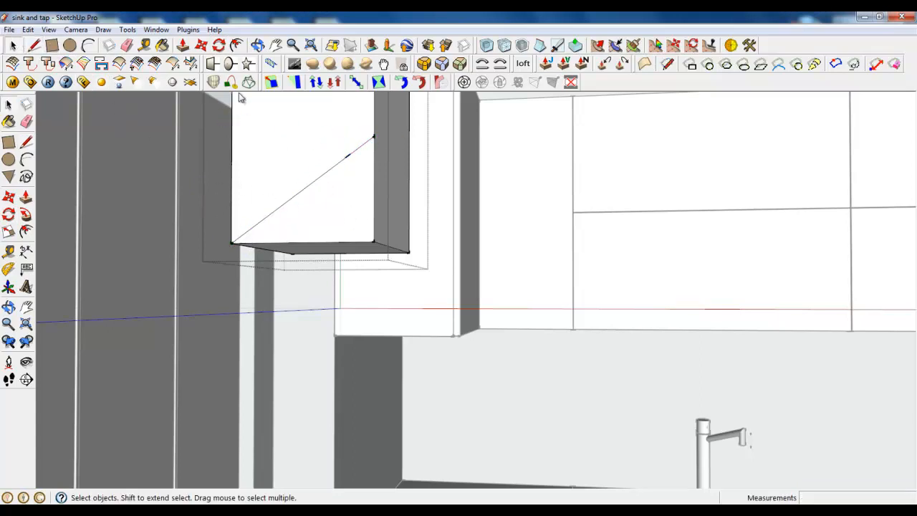
left_click(183, 44)
left_click_drag(308, 204, 354, 174)
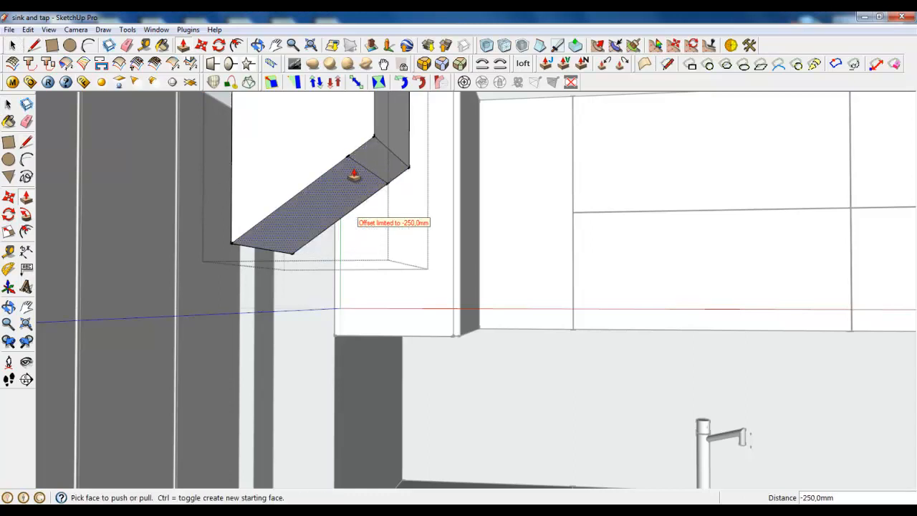
right_click(356, 162)
left_click(368, 182)
left_click(13, 46)
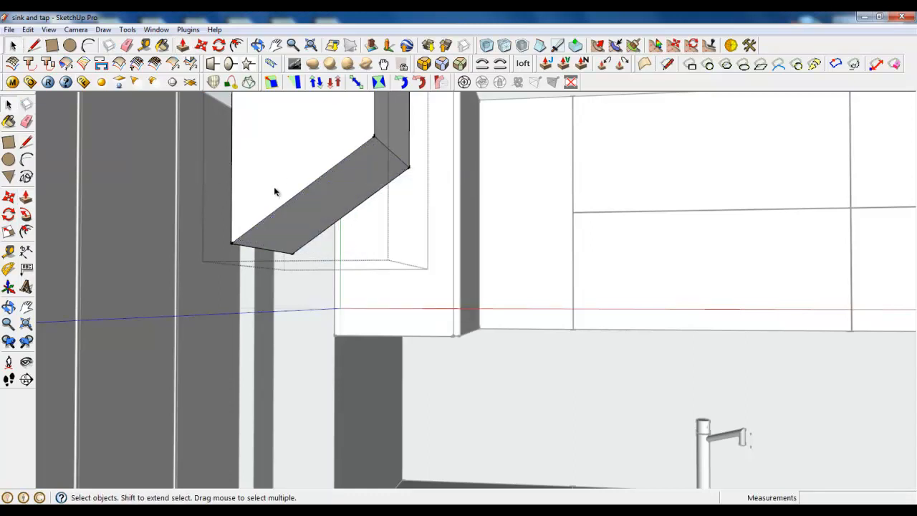
- Group the column's slanted underside face with its edges and open the group for editing
left_click(298, 202)
right_click(299, 201)
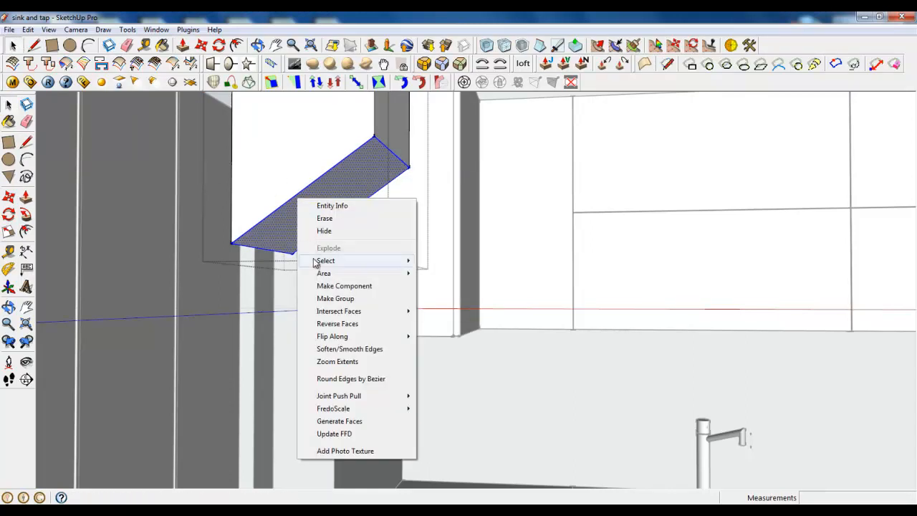
left_click(322, 296)
middle_click_drag(321, 296, 228, 190)
- Offset the slanted face's outline outward to form a wide hood plate around the column, and close the group
left_click(237, 45)
middle_click_drag(348, 153, 280, 342)
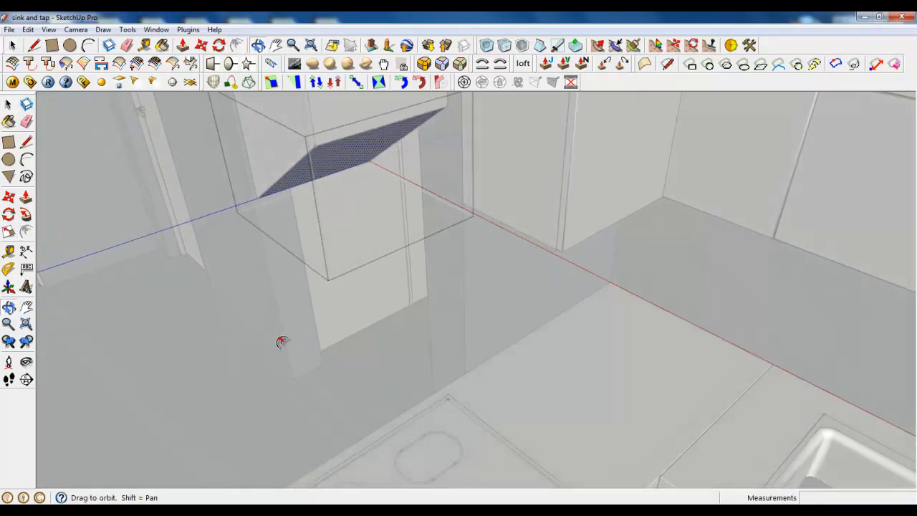
left_click(394, 148)
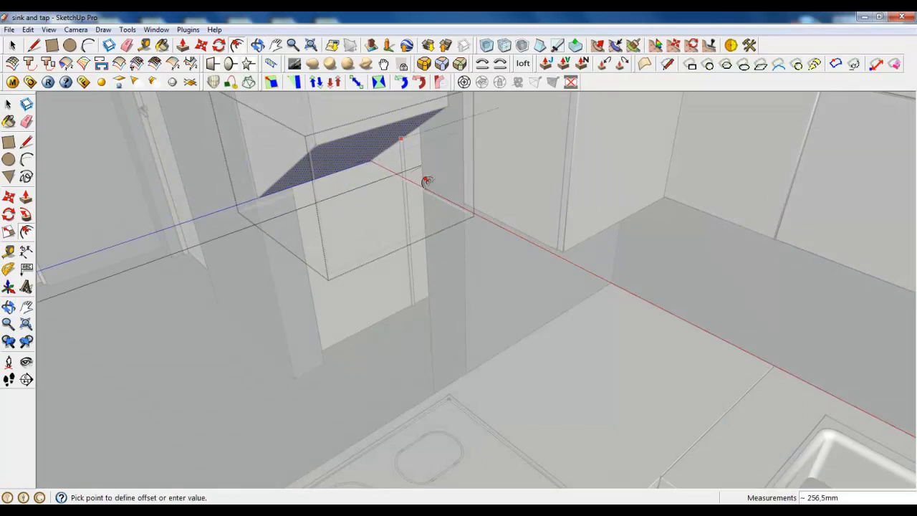
left_click(521, 182)
scroll(513, 225, "down", 4)
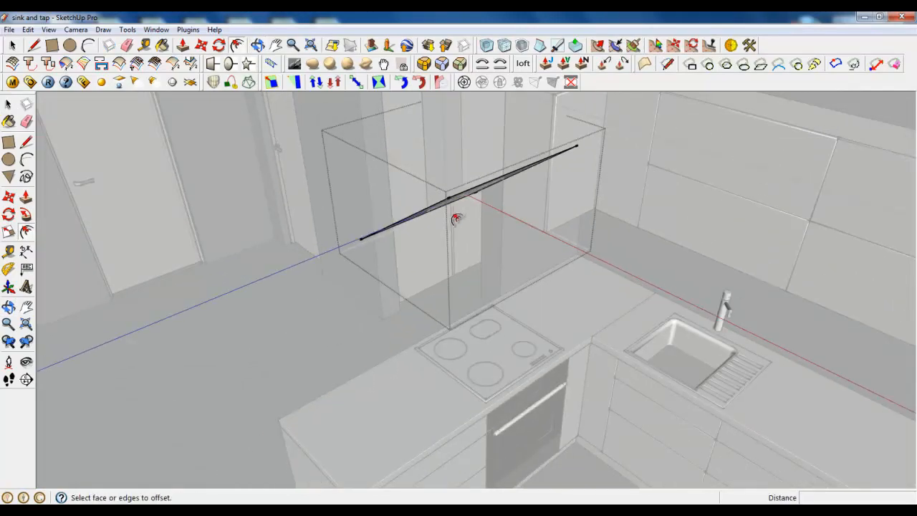
scroll(457, 218, "down", 5)
middle_click_drag(446, 236, 645, 215)
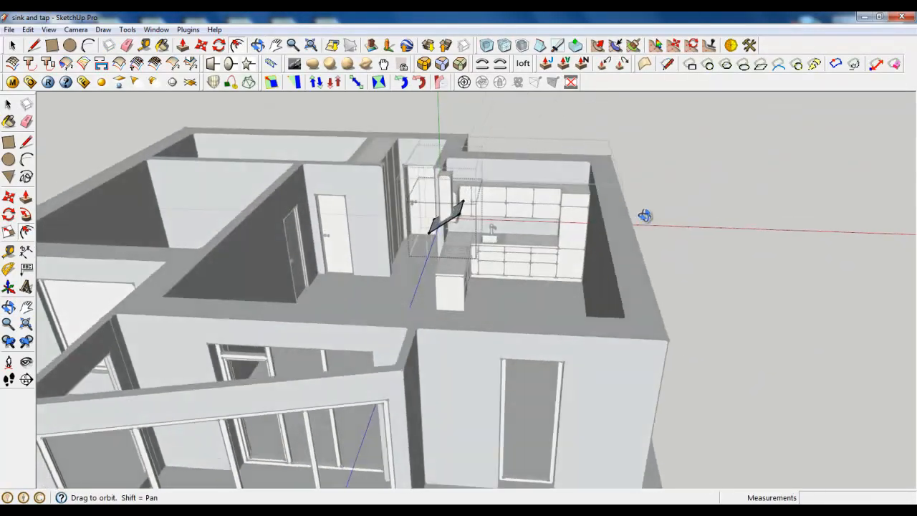
scroll(448, 218, "up", 12)
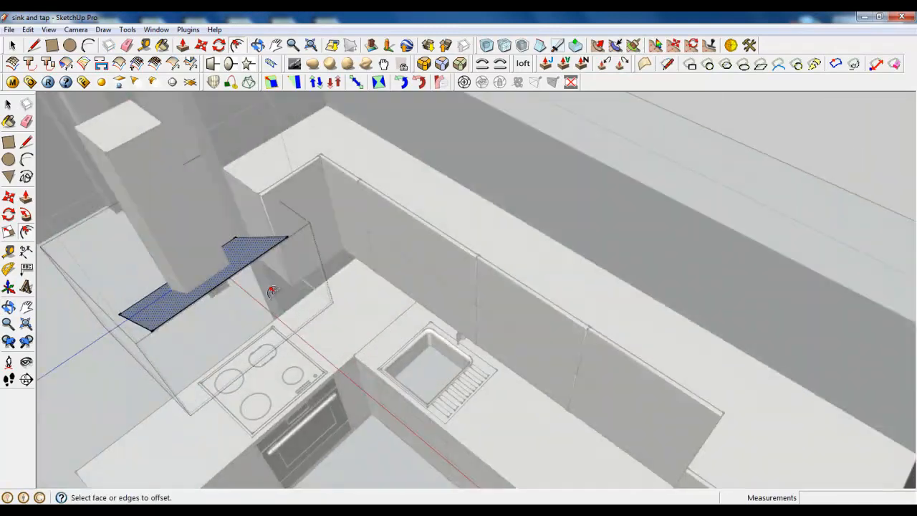
scroll(272, 292, "down", 3)
key("space")
right_click(205, 281)
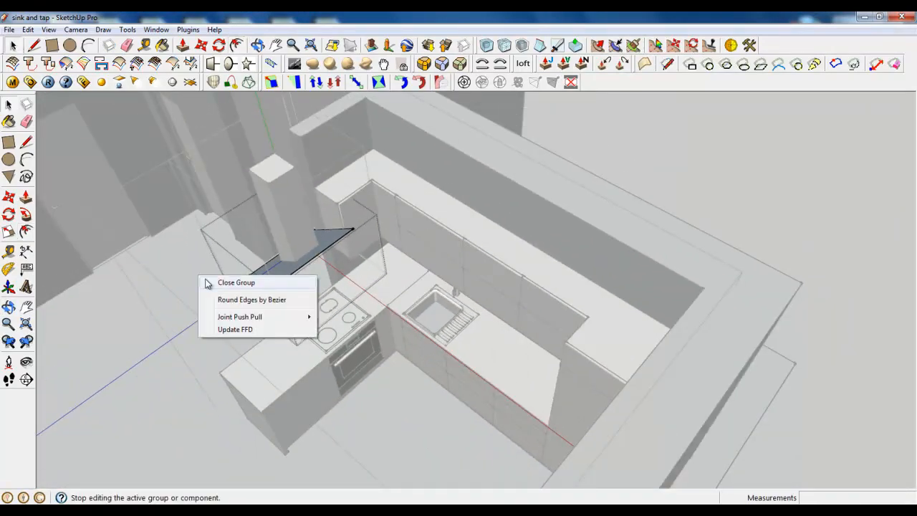
left_click(205, 282)
- Scale the hood plate group to about 0.85 along the blue axis about its centre
scroll(278, 266, "up", 5)
key("s")
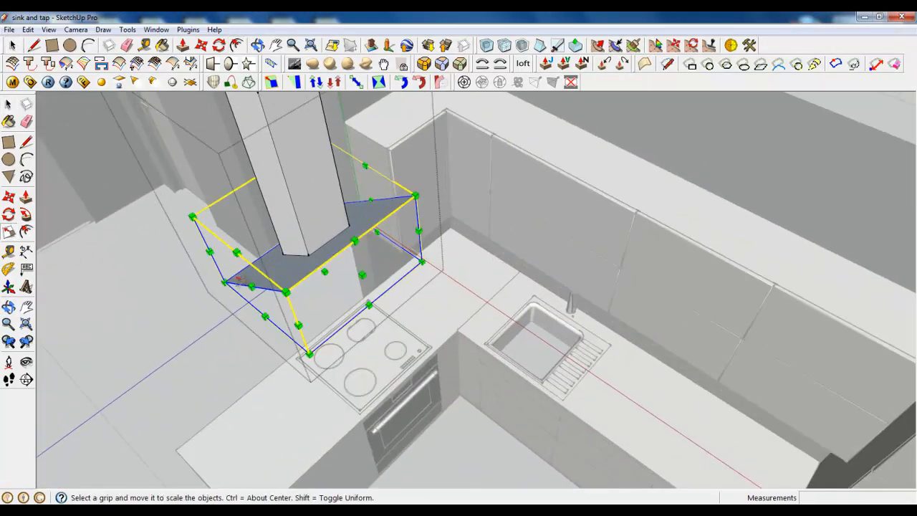
scroll(245, 281, "up", 3)
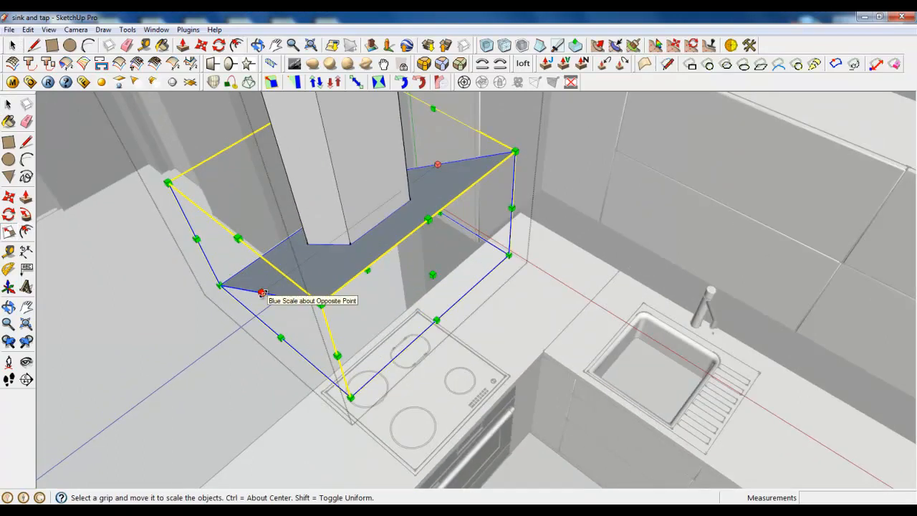
left_click_drag(263, 293, 279, 282)
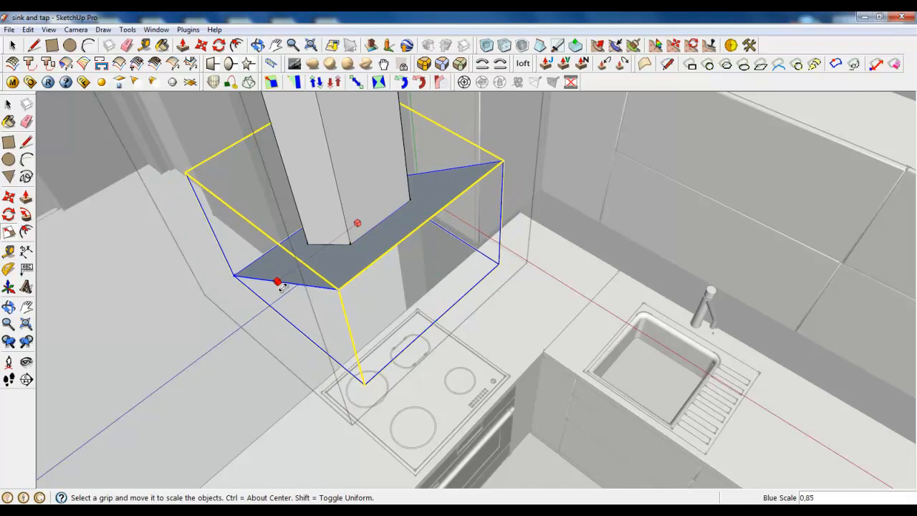
- Try to scale the hood plate group to about 0.83 along the red and green axes about its centre
scroll(279, 281, "down", 3)
middle_click_drag(278, 282, 460, 248)
scroll(460, 247, "down", 3)
scroll(460, 248, "up", 5)
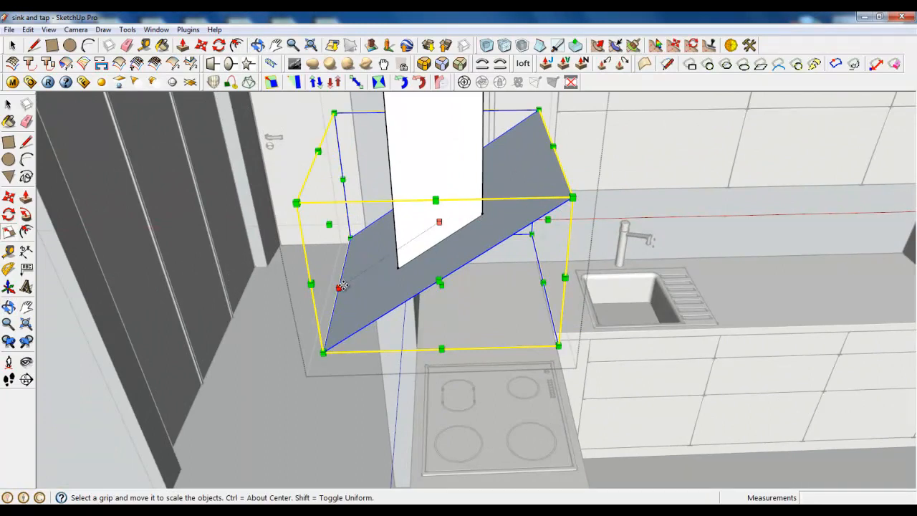
left_click_drag(343, 286, 355, 278)
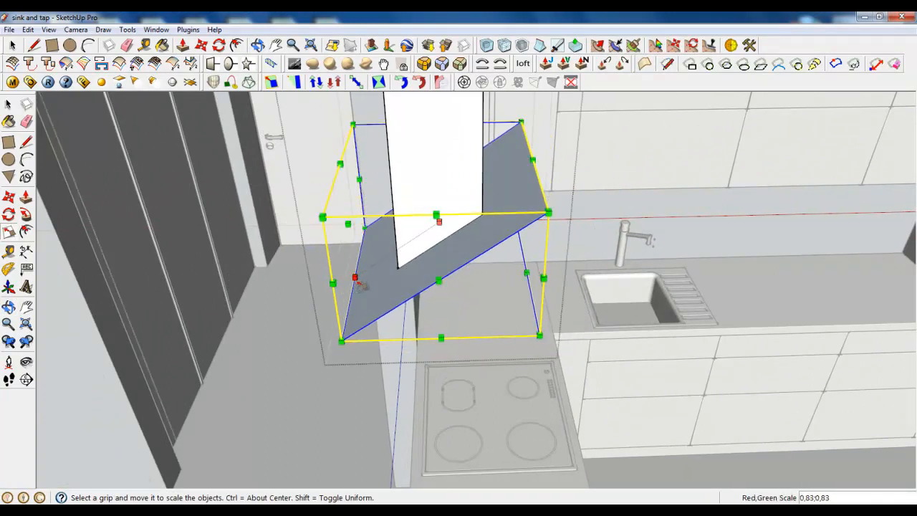
key("ctrl+z")
- Inside the plate group, draw a line across the plate parallel to its lower end and erase the strip beyond it
left_click(13, 45)
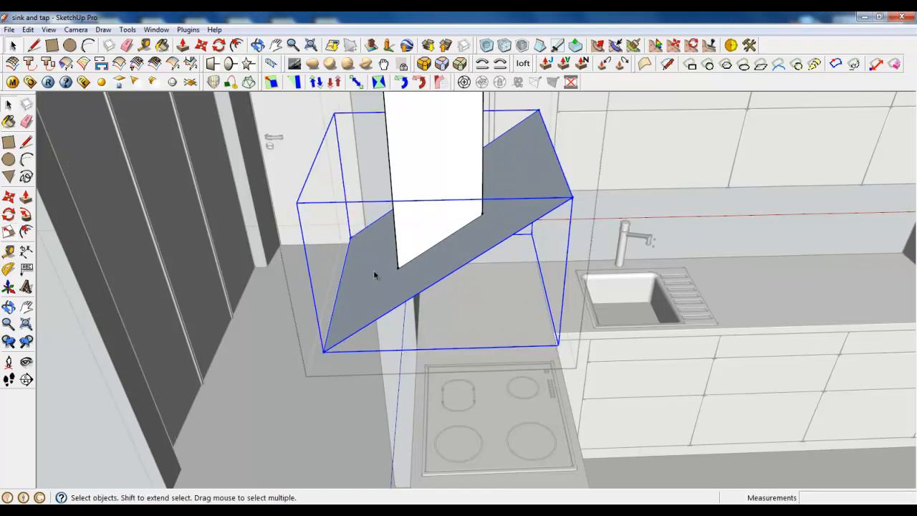
middle_click_drag(379, 274, 231, 199)
left_click(37, 44)
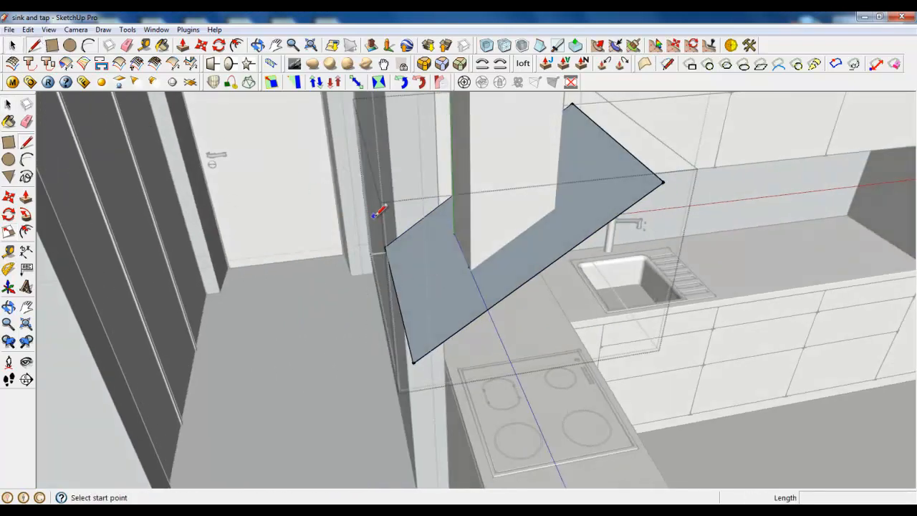
left_click(402, 234)
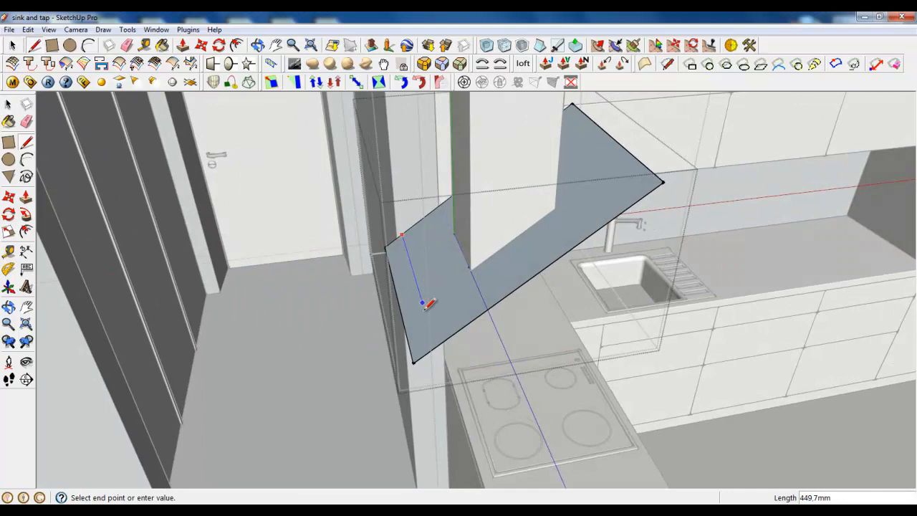
left_click(436, 344)
left_click(127, 44)
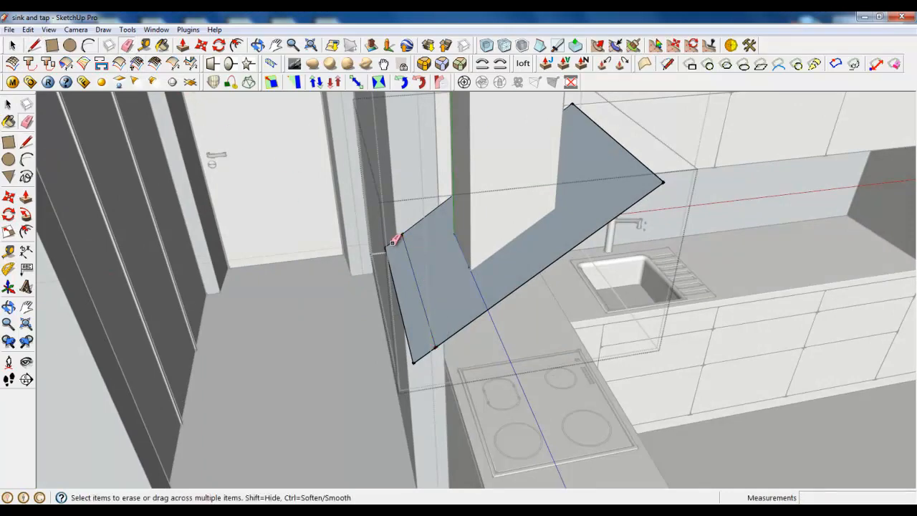
scroll(430, 352, "down", 5)
mouse_move(420, 348)
middle_mouse_down()
mouse_move(383, 260)
mouse_move(402, 288)
middle_mouse_up()
scroll(401, 288, "up", 5)
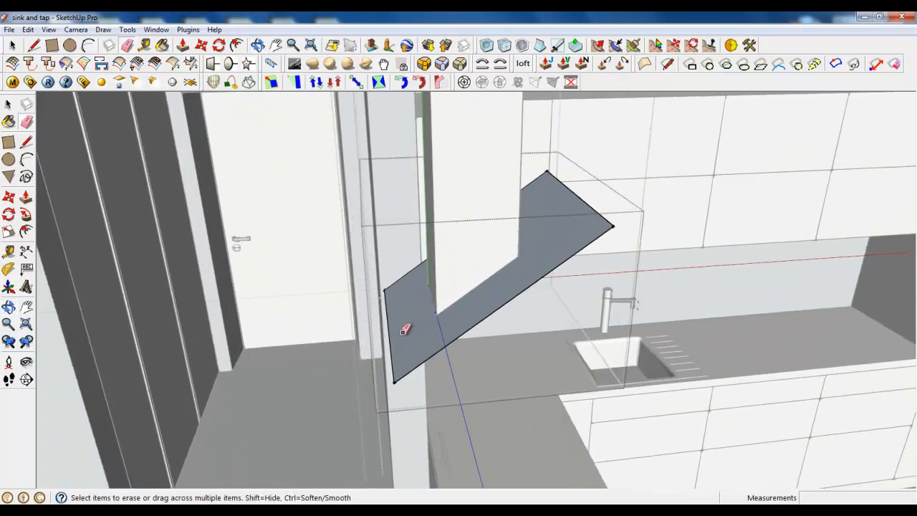
- Trim the plate's lower end again by drawing a line about 649 mm long across it and erasing the outer strip
key("l")
scroll(389, 308, "up", 3)
left_click(402, 267)
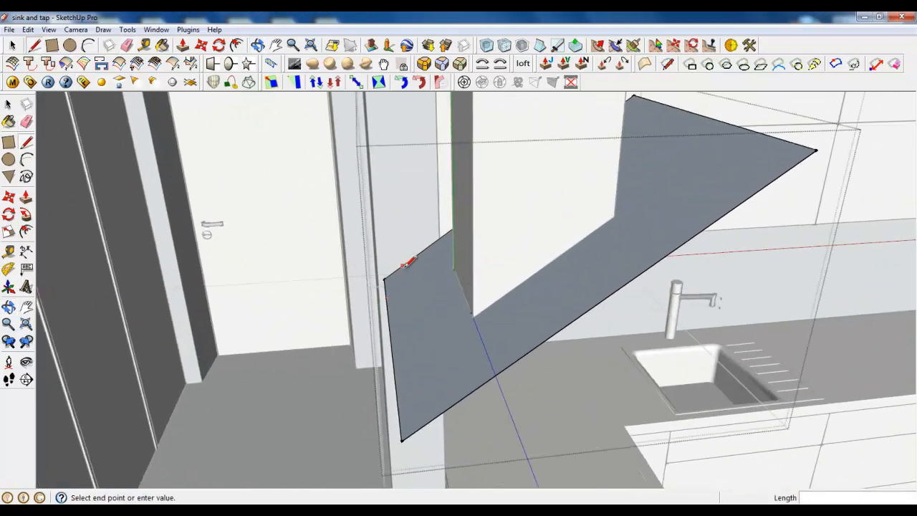
left_click(432, 419)
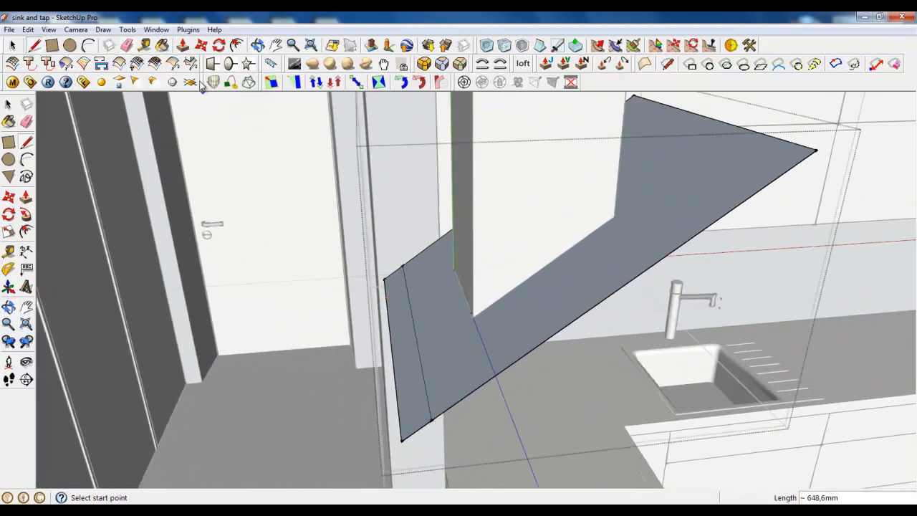
left_click(125, 46)
scroll(419, 416, "down", 5)
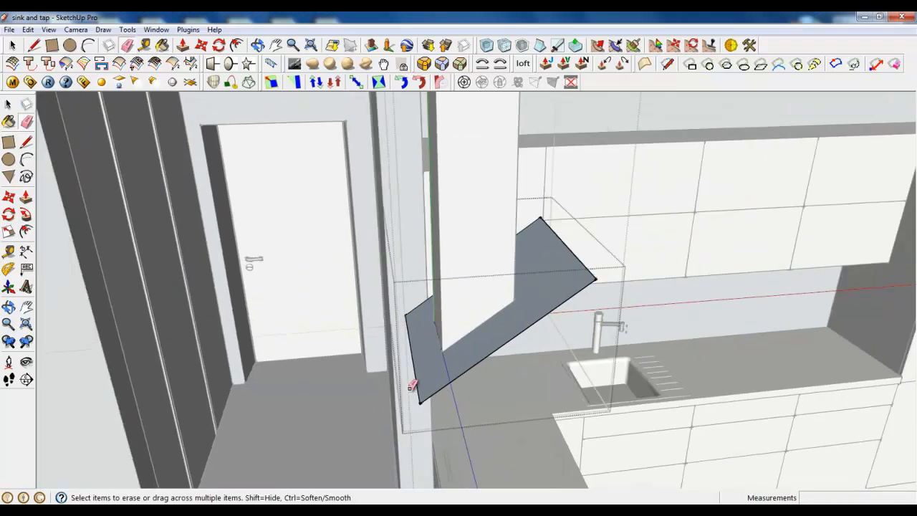
- Pull the plate's underside face out 6 mm to give the plate thickness
mouse_move(412, 383)
middle_mouse_down()
mouse_move(423, 273)
mouse_move(391, 252)
middle_mouse_up()
key("space")
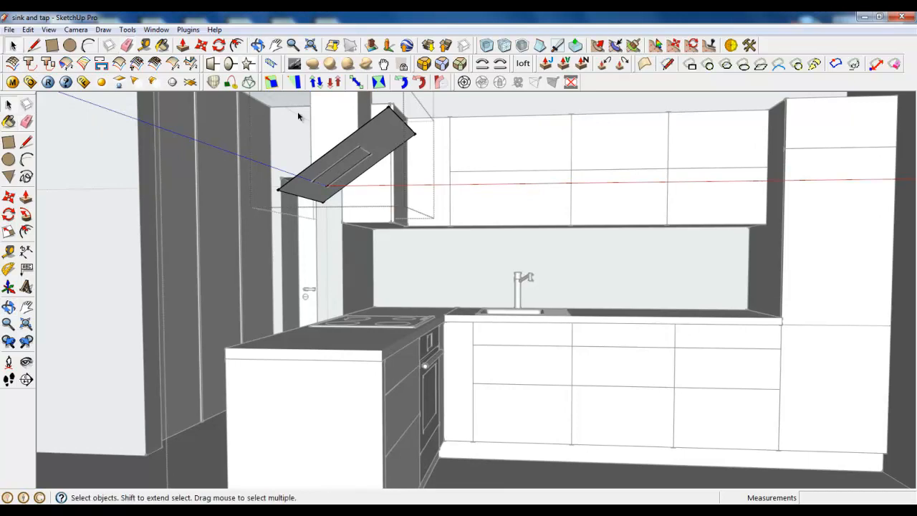
scroll(329, 140, "up", 3)
key("p")
scroll(354, 150, "up", 3)
left_click_drag(355, 150, 366, 157)
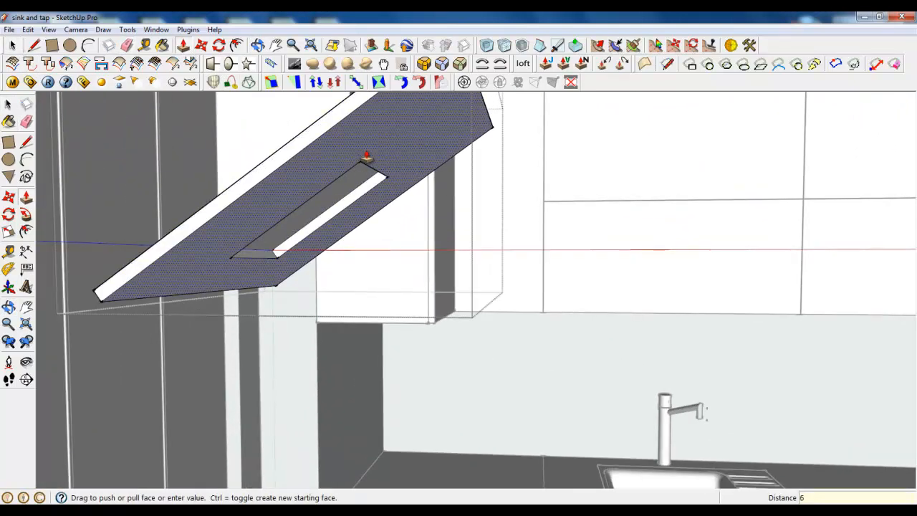
type("6")
key("Return")
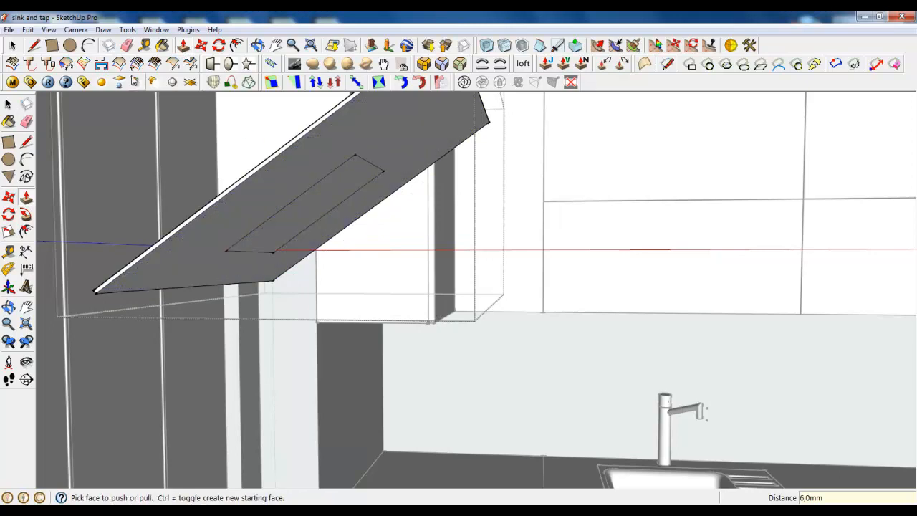
- Erase the small inner rectangle from the plate's underside and offset the underside's outline inward
left_click(127, 45)
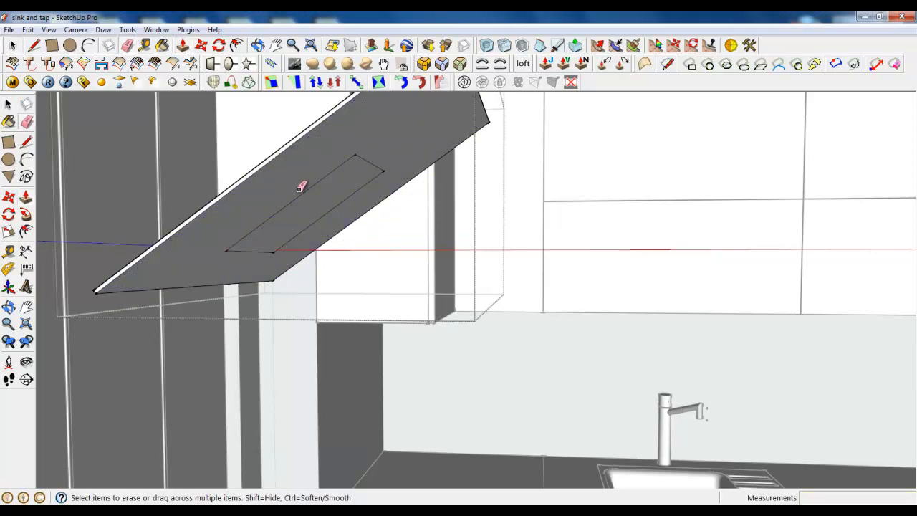
left_click_drag(385, 165, 322, 168)
middle_click_drag(322, 168, 263, 176)
left_click(236, 46)
left_click(264, 152)
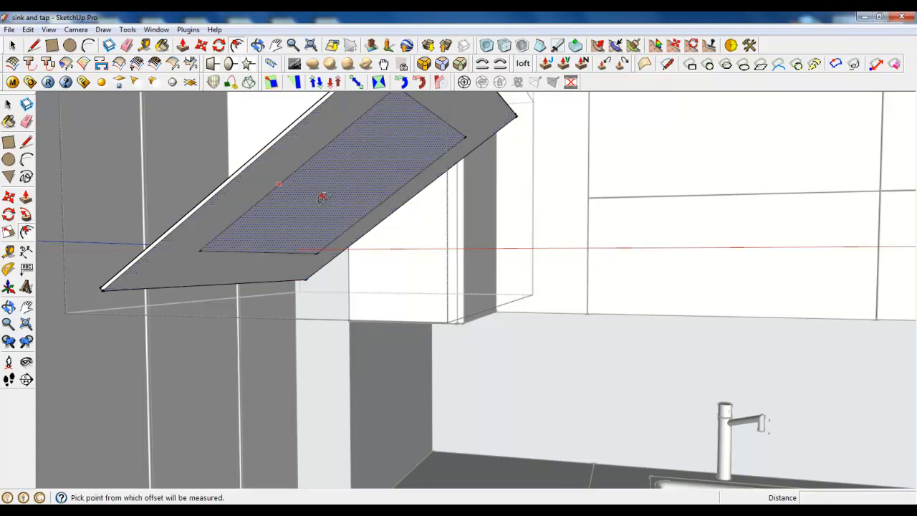
- Offset the large inner rectangle on the plate's underside inward by about 60 mm
middle_click_drag(322, 198, 297, 194)
left_click(287, 190)
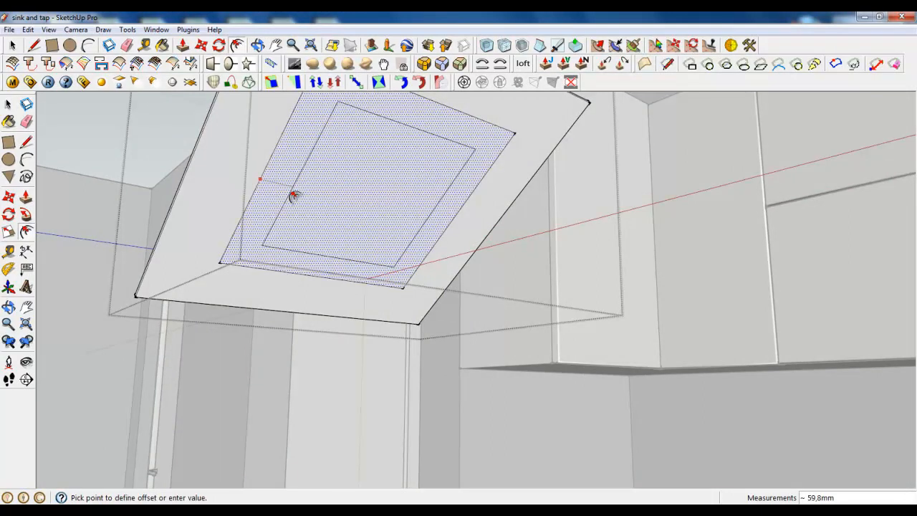
key("Return")
- Pull the frame between the two rectangles on the underside out about 7.4 mm
key("p")
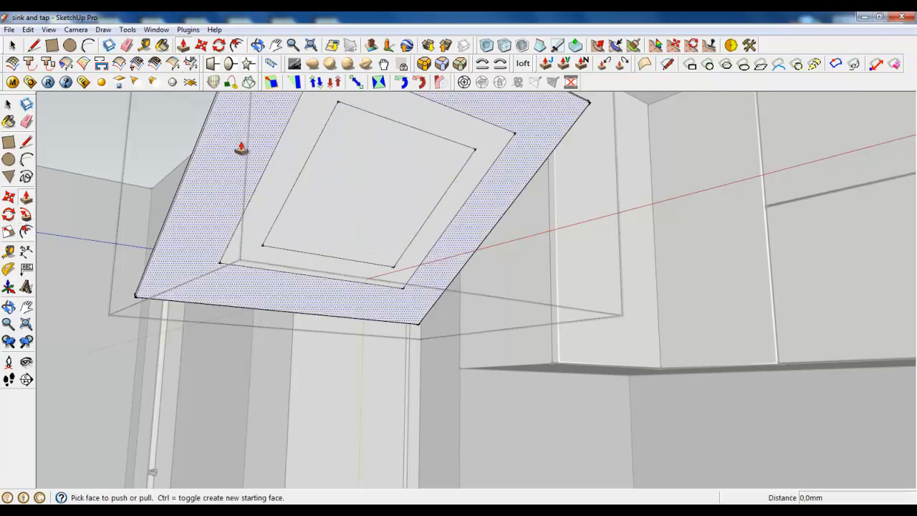
middle_click_drag(231, 151, 276, 225)
scroll(276, 224, "up", 2)
left_click(244, 189)
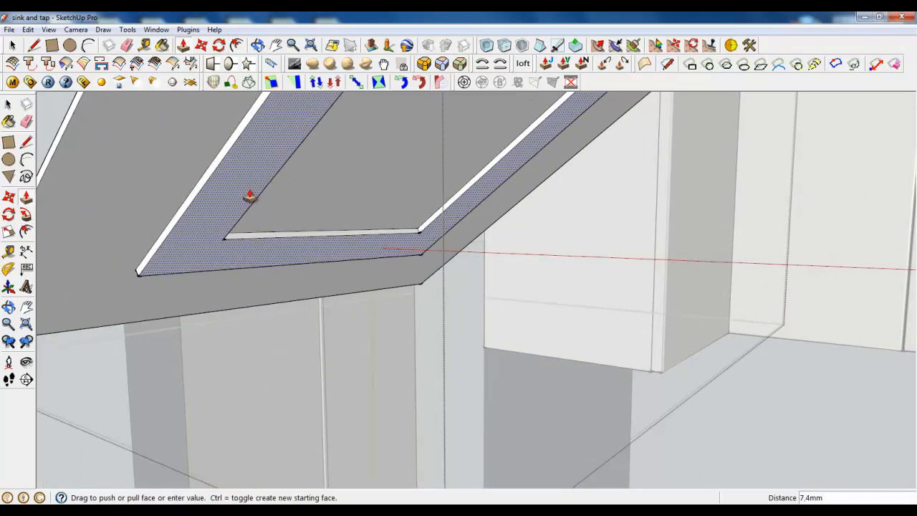
left_click(250, 196)
- Round the edges of the raised frame using Round Corner with a 2 mm offset and 4 segments
left_click(13, 44)
mouse_move(100, 121)
middle_mouse_down()
mouse_move(231, 222)
mouse_move(176, 199)
mouse_move(321, 103)
middle_mouse_up()
left_click(188, 209)
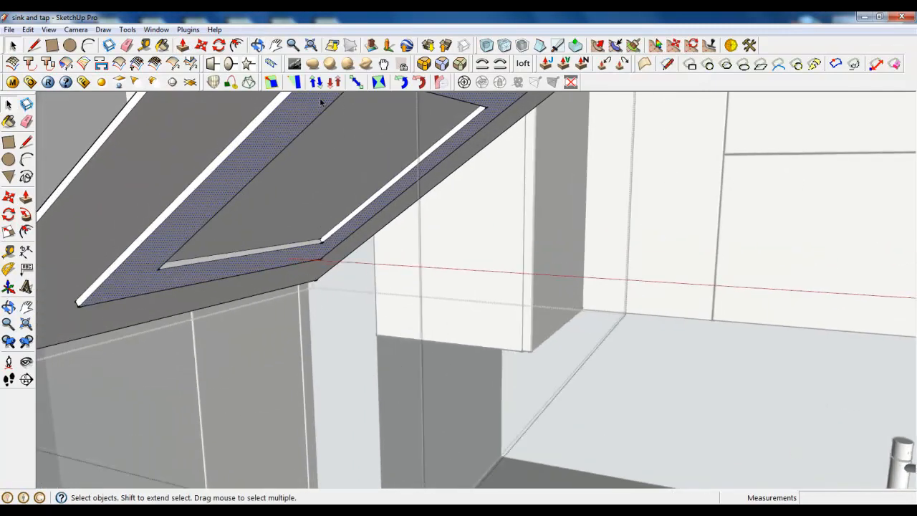
left_click(424, 65)
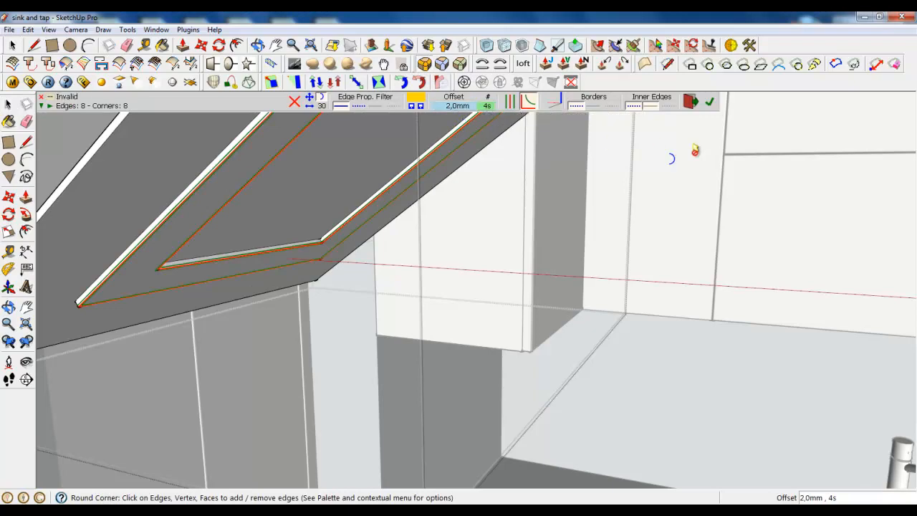
left_click(709, 102)
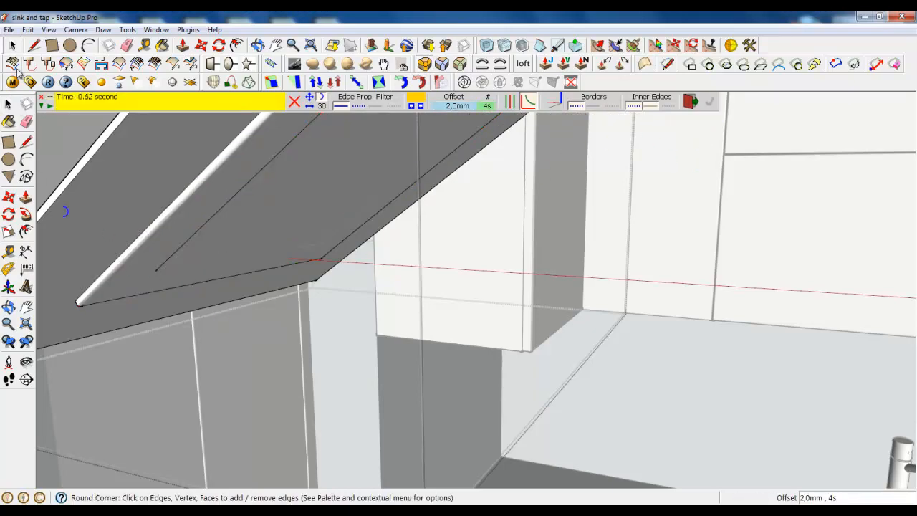
- Bevel the edges of the plate's four narrow side faces using Round Corner with a 1 mm offset and 1 segment
left_click(12, 44)
middle_click_drag(201, 187, 307, 152)
scroll(187, 167, "up", 2)
left_click(189, 188)
left_click(307, 152)
middle_click_drag(388, 154, 341, 252)
scroll(341, 252, "down", 2)
scroll(239, 303, "up", 10)
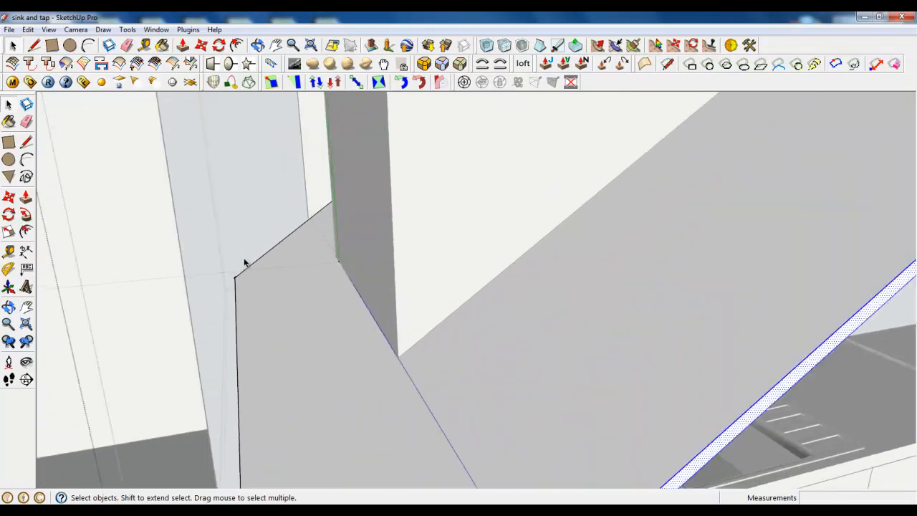
middle_click_drag(278, 280, 578, 246)
scroll(354, 283, "up", 1)
scroll(352, 286, "down", 3)
scroll(285, 342, "up", 5)
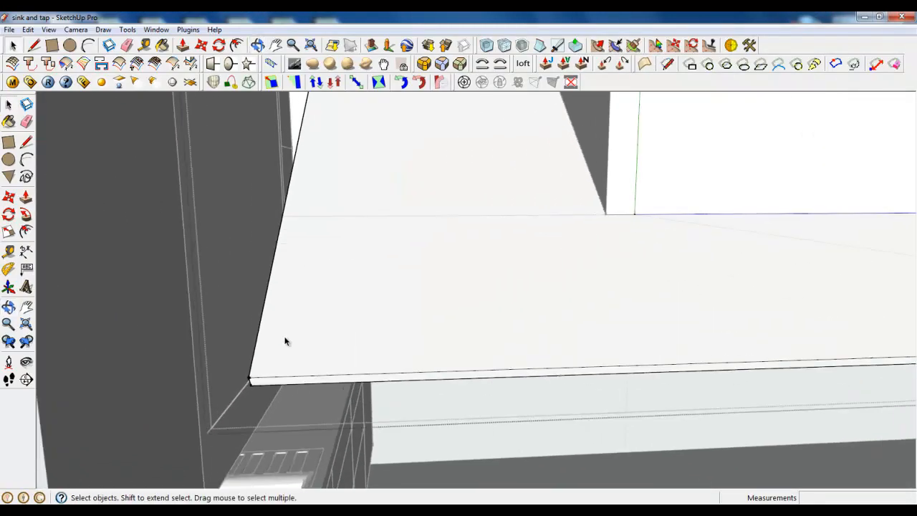
middle_click_drag(283, 354, 402, 236)
scroll(246, 351, "up", 2)
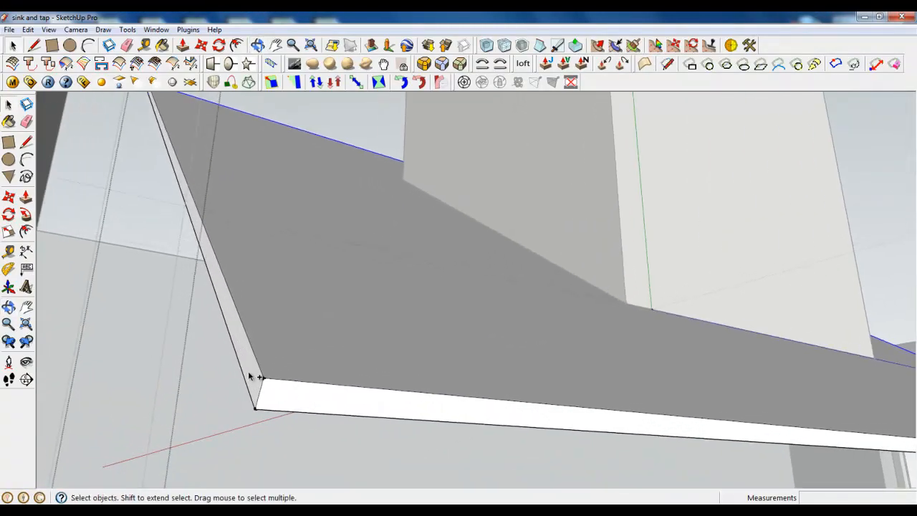
double_click(249, 362, "ctrl")
double_click(269, 390, "ctrl")
middle_click_drag(432, 323, 159, 347)
scroll(153, 346, "down", 6)
scroll(188, 296, "down", 2)
middle_click_drag(373, 339, 353, 354)
scroll(468, 382, "up", 5)
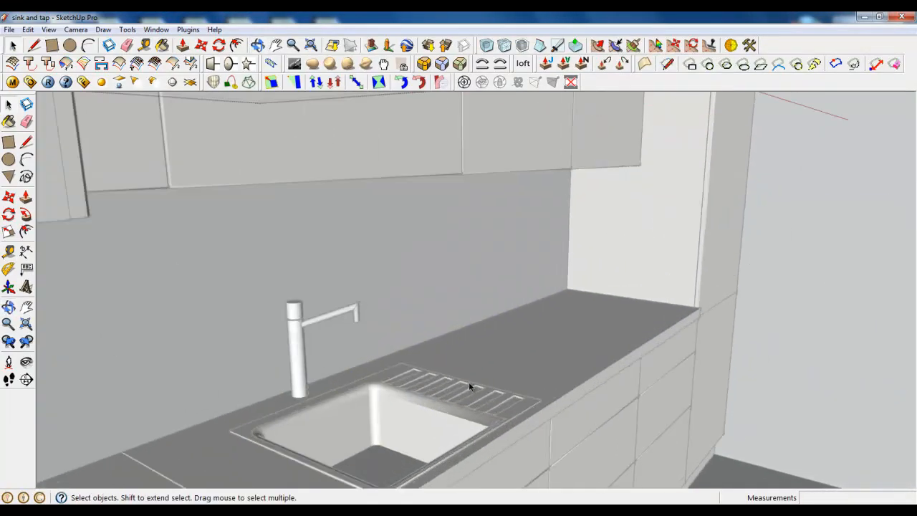
scroll(459, 384, "down", 4)
scroll(429, 381, "up", 2)
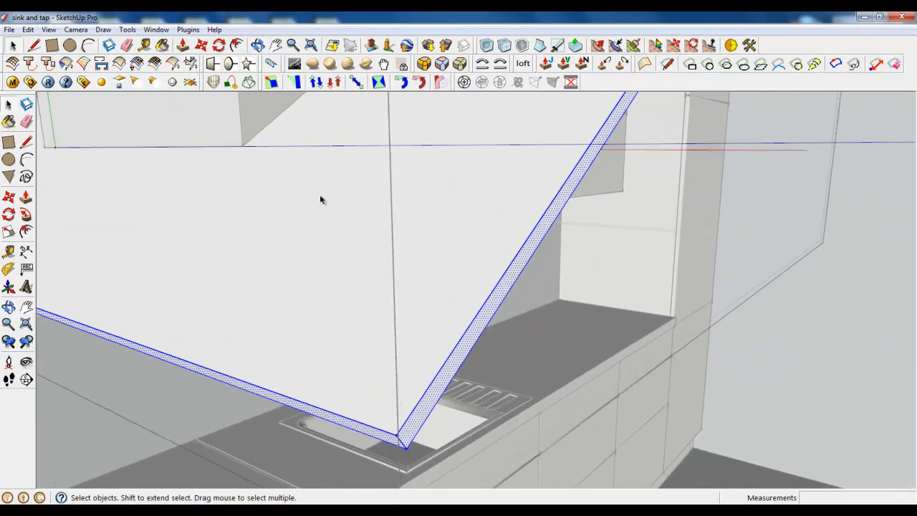
left_click(438, 81)
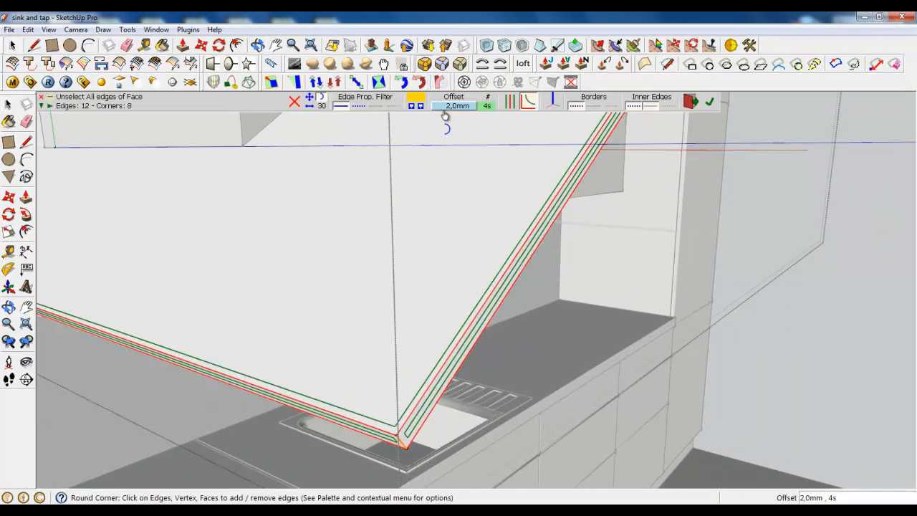
left_click(445, 113)
left_click(463, 216)
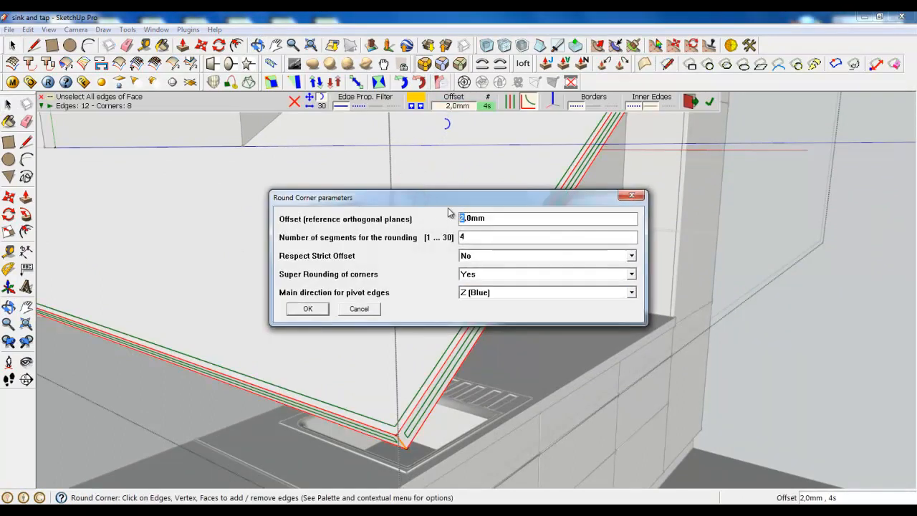
left_click(307, 308)
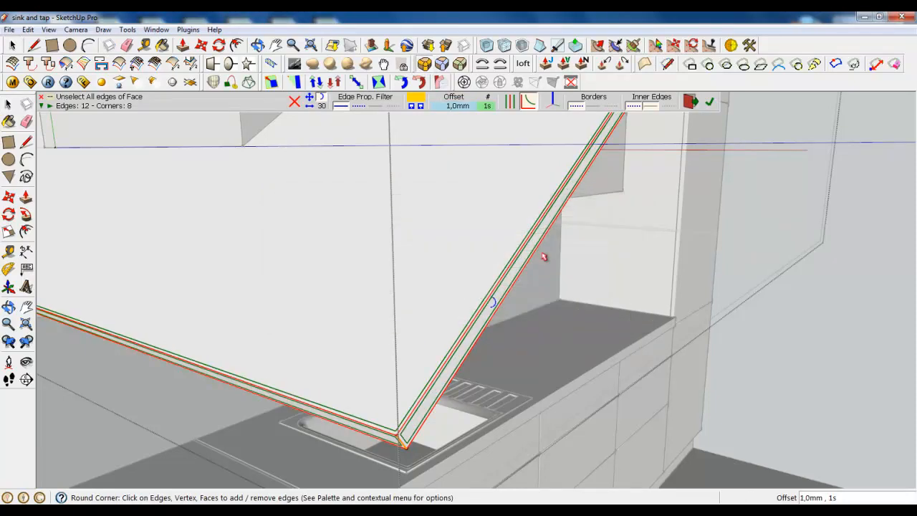
left_click(708, 103)
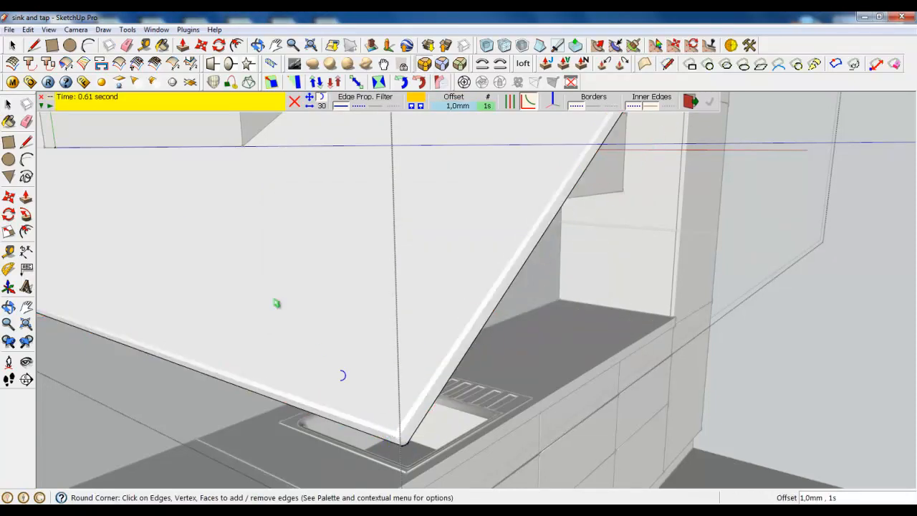
- Turn on hidden geometry, examine the plate's bevelled edges and corners, and turn hidden geometry off again
left_click(49, 30)
left_click(80, 72)
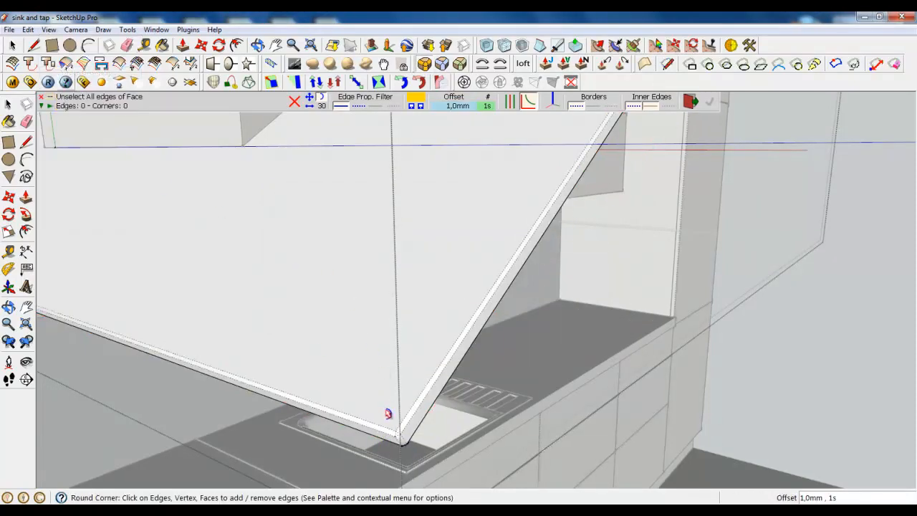
scroll(389, 421, "up", 4)
middle_click_drag(387, 423, 258, 405)
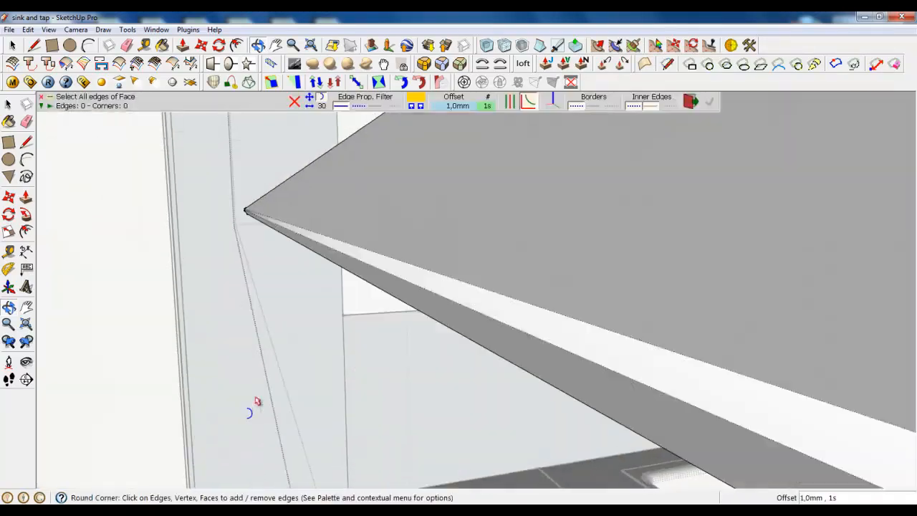
scroll(287, 394, "down", 3)
scroll(315, 355, "down", 2)
middle_click_drag(372, 259, 244, 330)
scroll(385, 266, "down", 3)
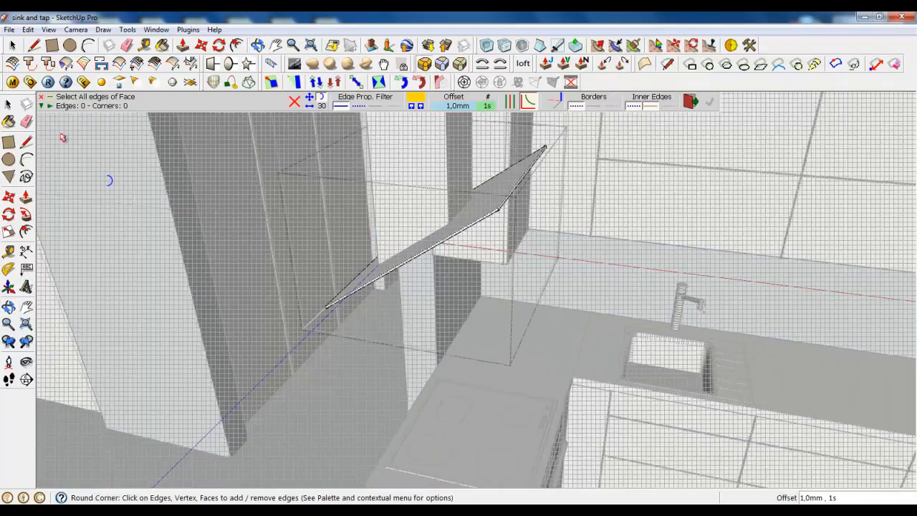
key("space")
left_click(49, 30)
left_click(80, 72)
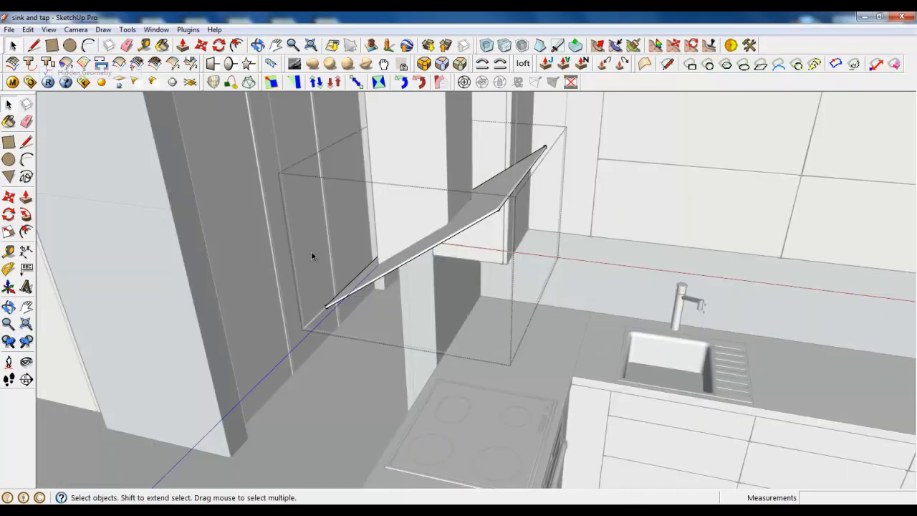
scroll(310, 251, "down", 3)
middle_click_drag(311, 251, 287, 232)
right_click(288, 232)
left_click(324, 241)
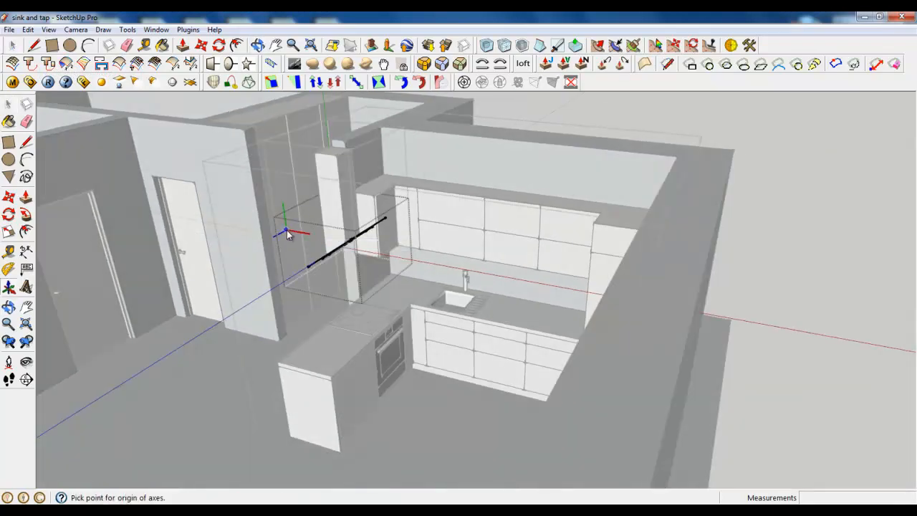
left_click(11, 47)
- Close the plate's group to return to the hood level with the column
right_click(282, 220)
left_click(306, 227)
scroll(351, 232, "up", 6)
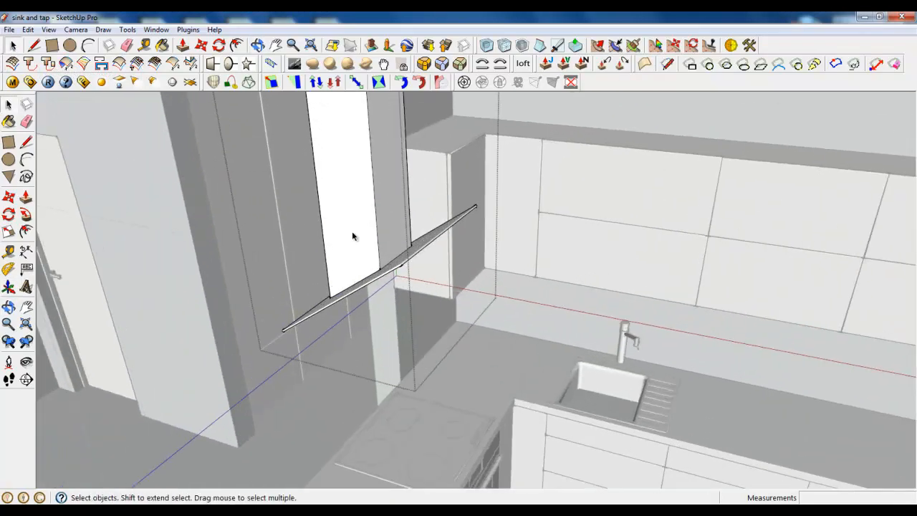
- Select all of the column's geometry and move it 100 mm straight up, clear of the plate
left_click(351, 237)
triple_click(351, 240)
left_click(205, 46)
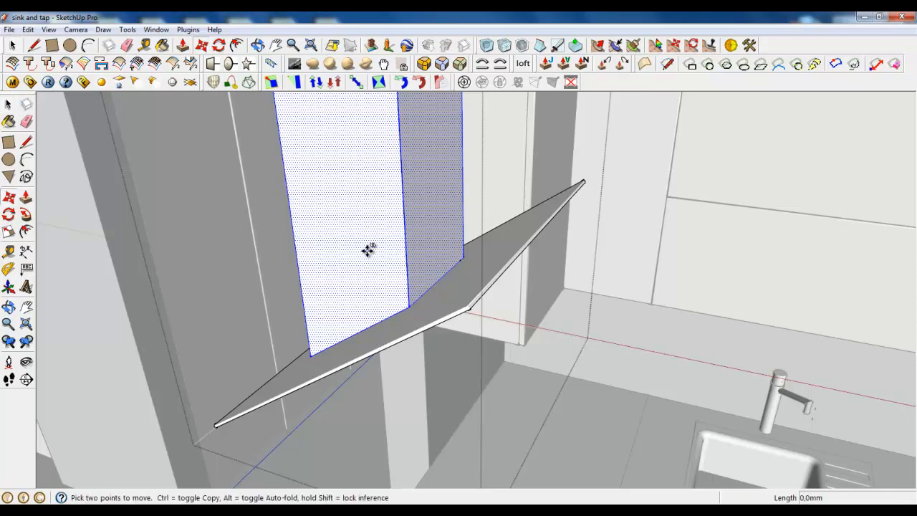
left_click(368, 250)
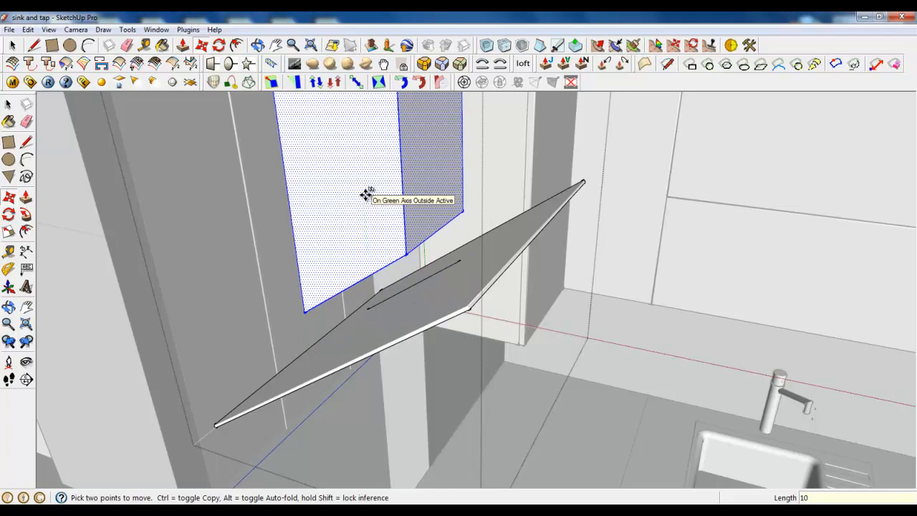
key("Return")
- Trace the column's short lower side edge, 250 mm long, with a line to close its open slanted bottom with a face
middle_click_drag(360, 262, 348, 149)
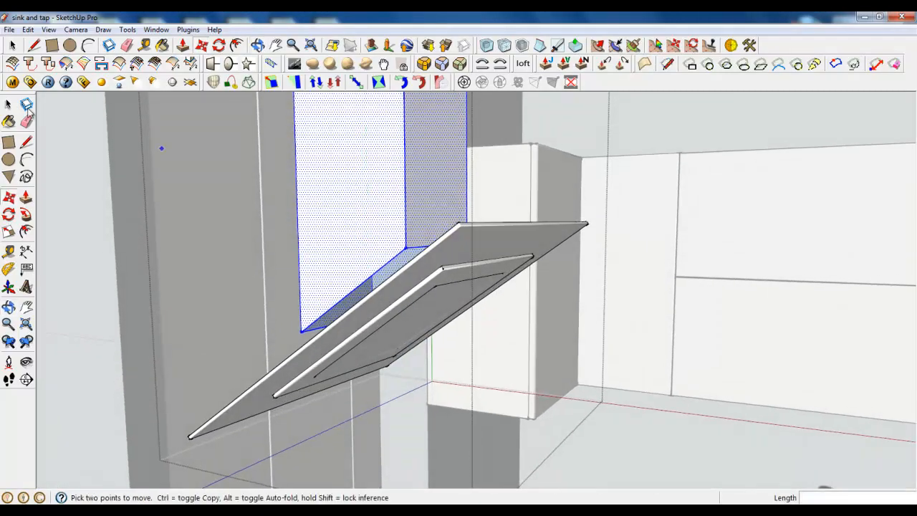
left_click(34, 46)
middle_click_drag(332, 189, 376, 205)
left_click(414, 252)
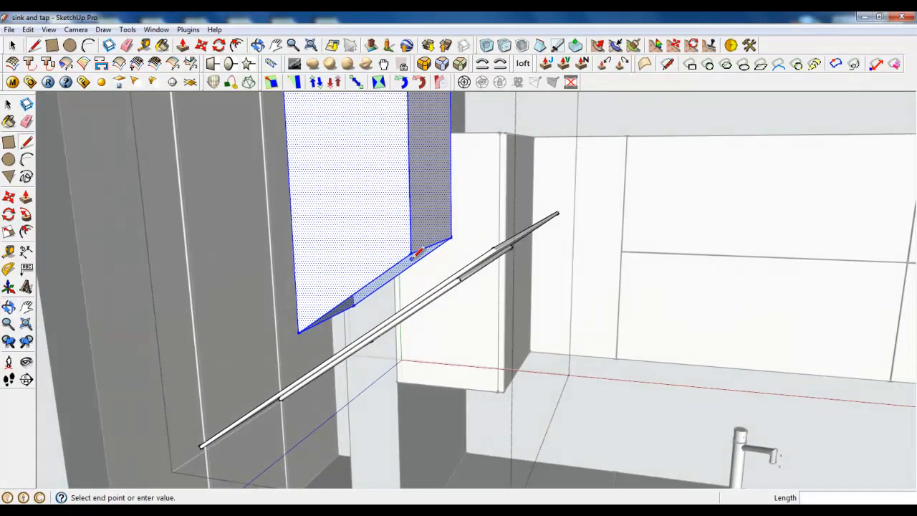
key("Escape")
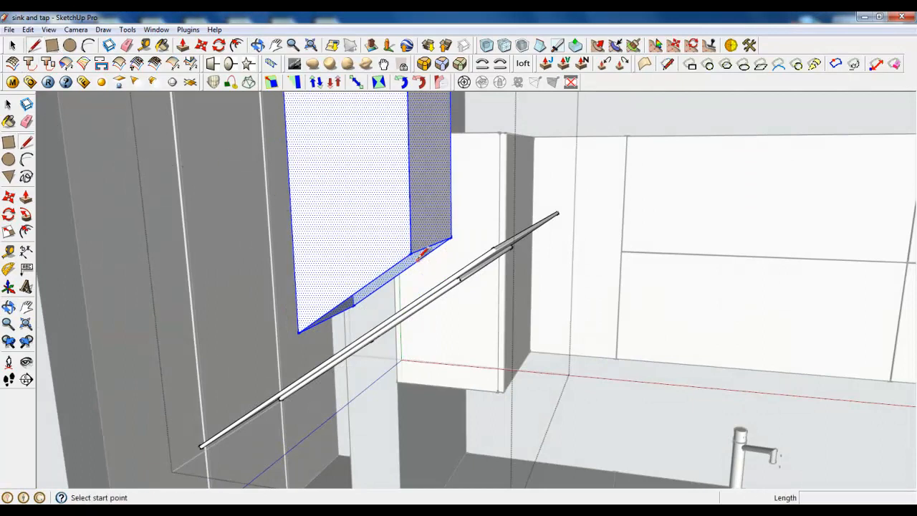
left_click(411, 254)
left_click(451, 237)
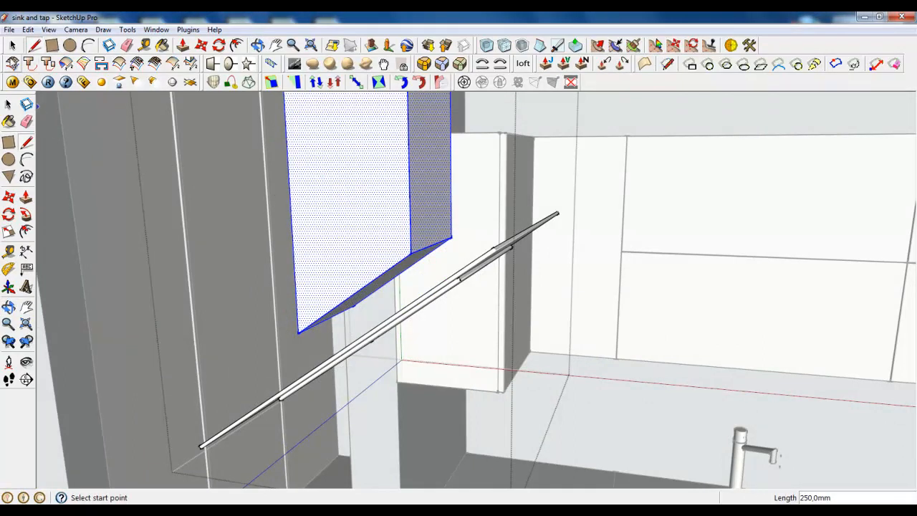
- Add the new bottom face to the column selection and move the column 100 mm down onto the plate
key("space")
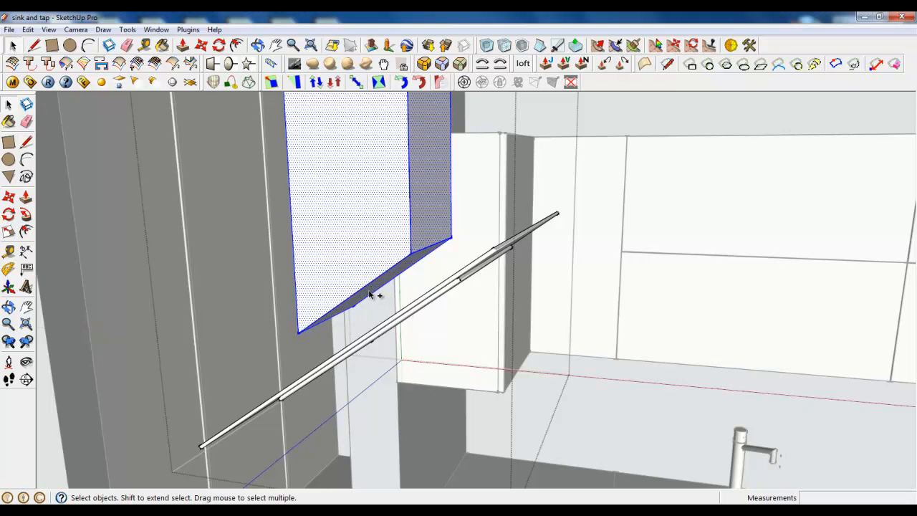
left_click(201, 45)
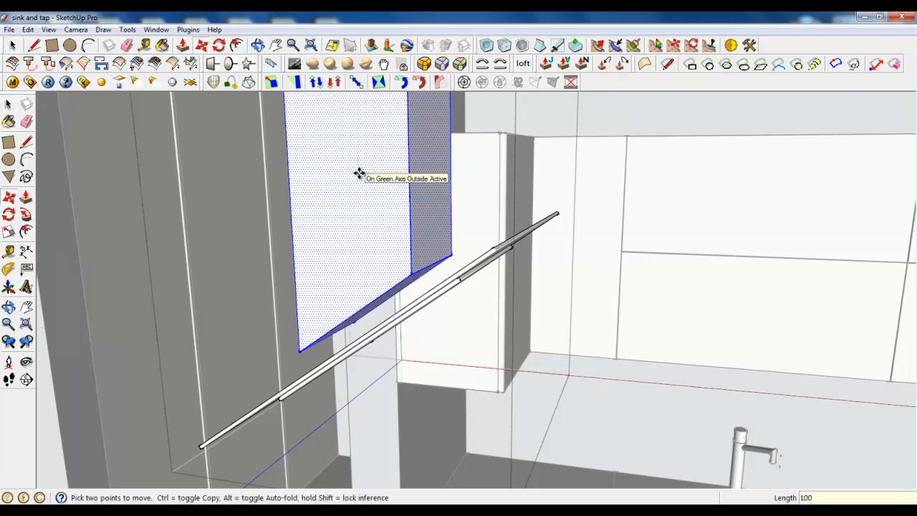
key("Return")
middle_click_drag(360, 173, 379, 248)
left_click(13, 46)
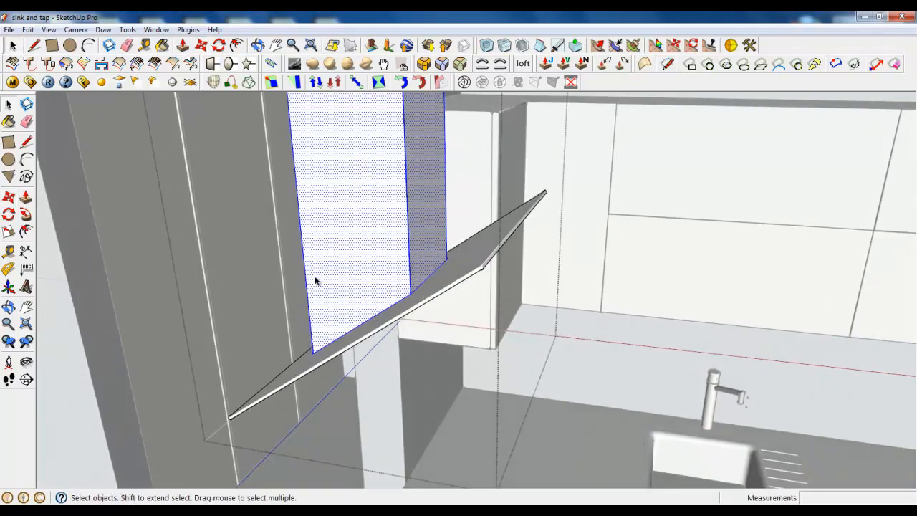
- Round all edges of the column using Round Corner with a 2 mm offset and 4 segments
scroll(315, 281, "down", 3)
scroll(553, 434, "down", 3)
scroll(448, 311, "up", 3)
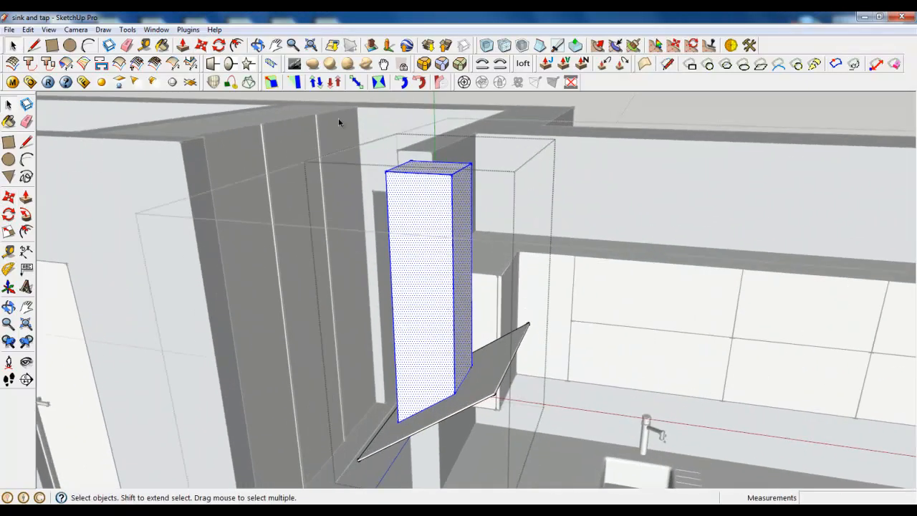
left_click(424, 64)
key("Tab")
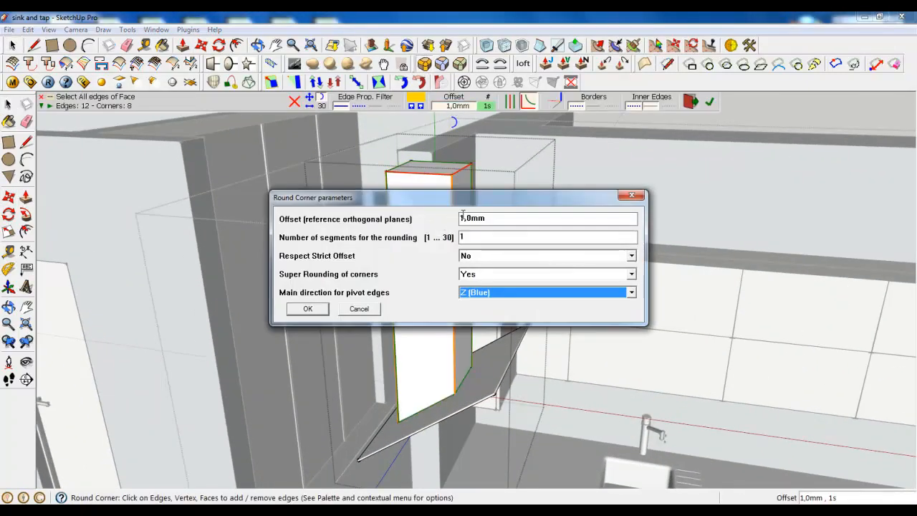
left_click_drag(463, 218, 460, 218)
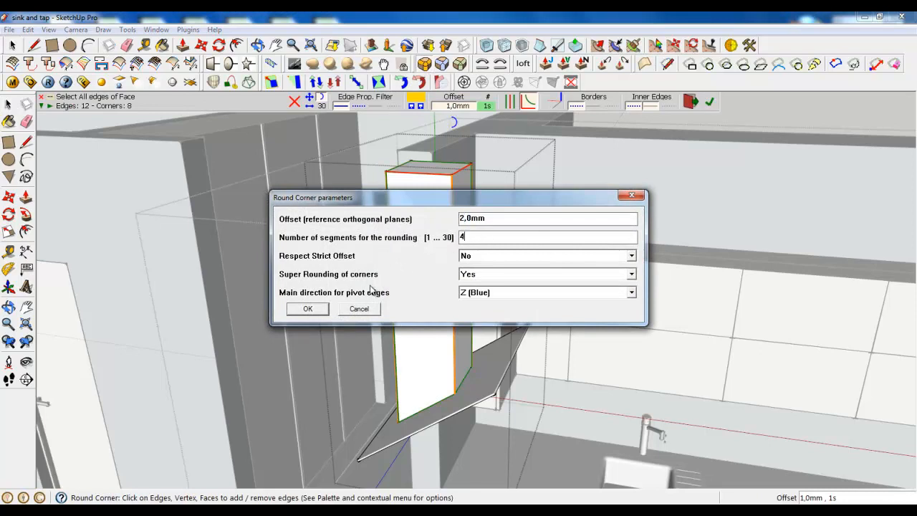
left_click(308, 309)
left_click(709, 102)
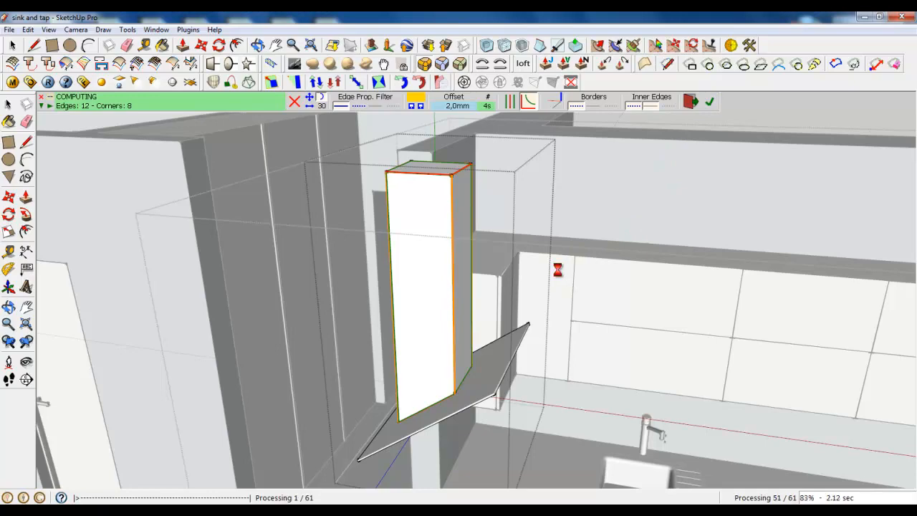
left_click(12, 47)
scroll(525, 295, "down", 3)
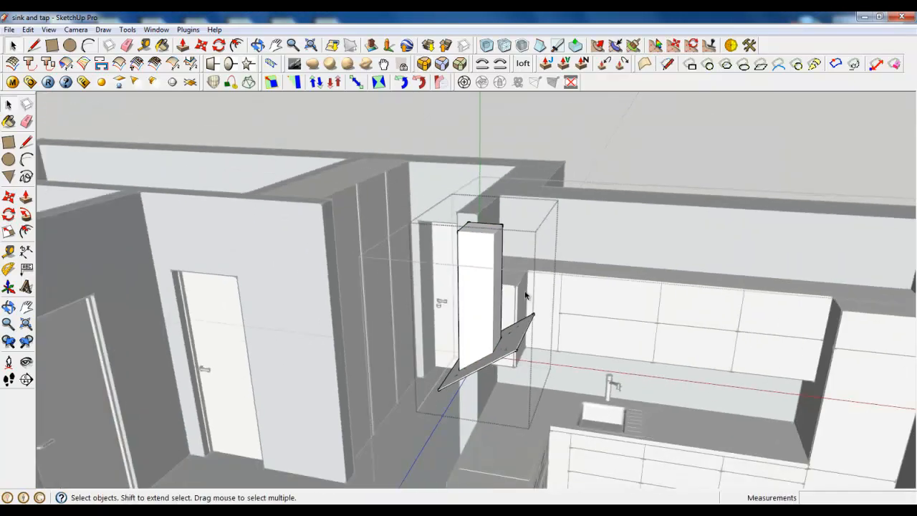
- Close the hood's group to return to the level of the kitchen furniture
middle_click_drag(524, 295, 500, 374)
right_click(530, 333)
left_click(538, 341)
- Examine the finished hood above the hob and its position next to the wall cabinets from several angles
scroll(537, 327, "down", 3)
middle_click_drag(538, 326, 539, 387)
scroll(539, 387, "up", 5)
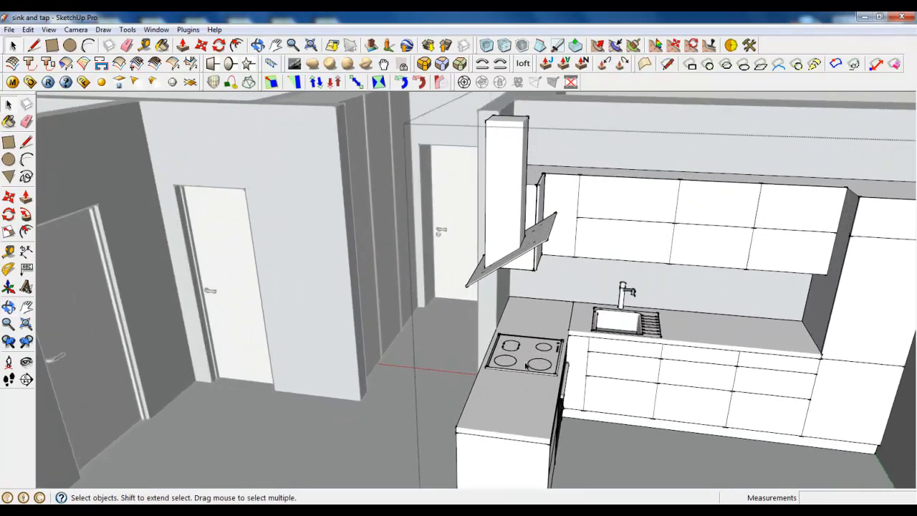
scroll(472, 342, "down", 5)
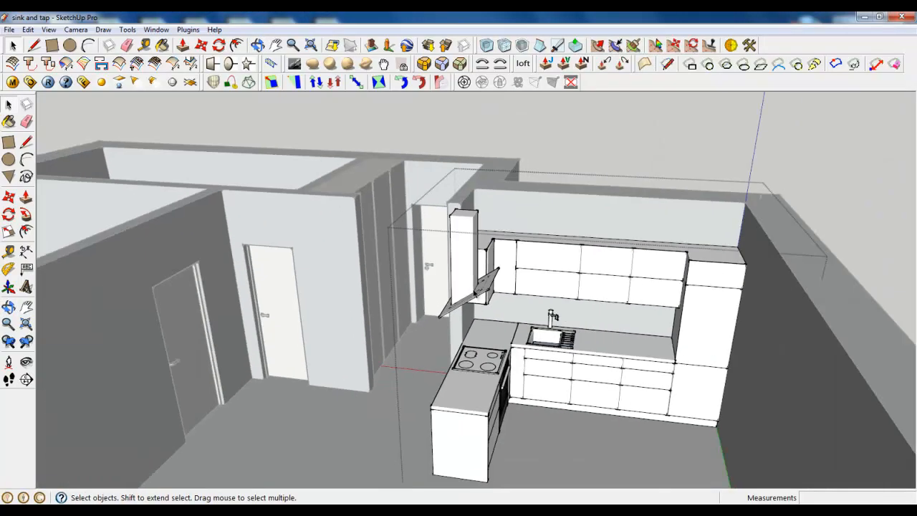
scroll(471, 342, "up", 5)
middle_click_drag(472, 342, 477, 256)
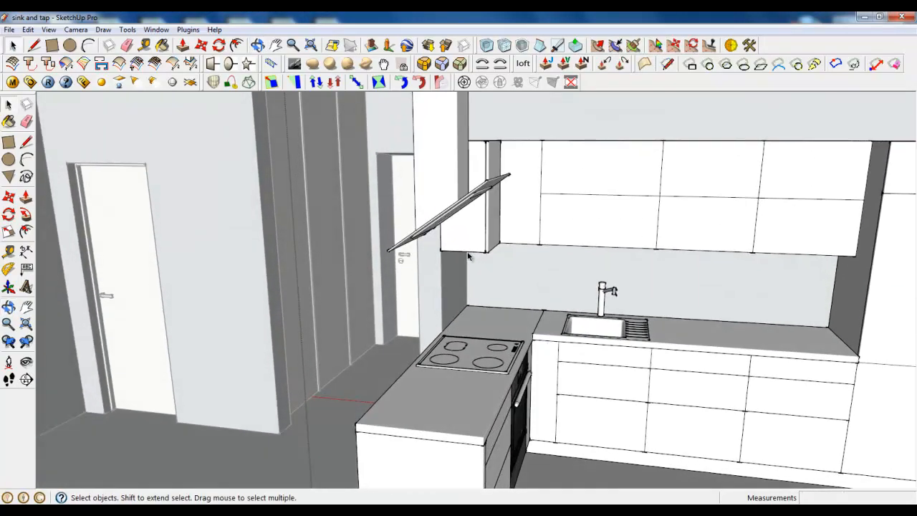
scroll(473, 410, "down", 3)
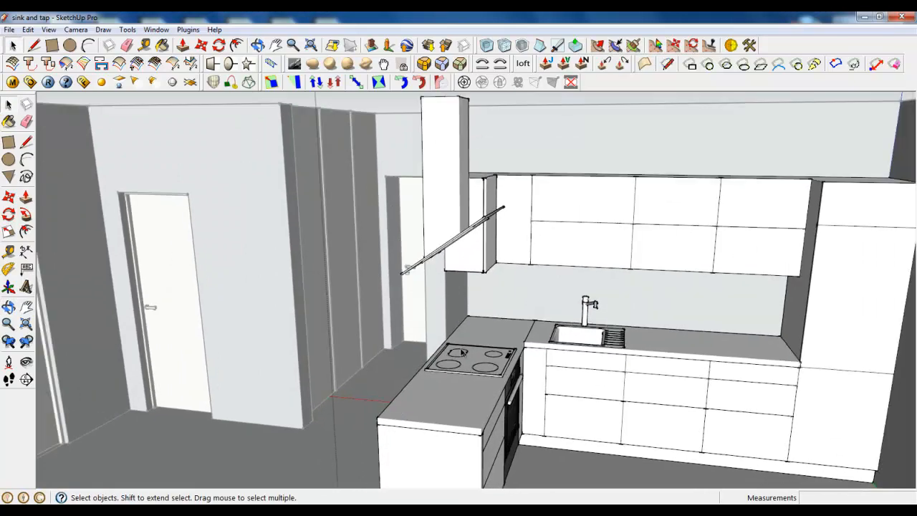
middle_click_drag(473, 410, 499, 401)
scroll(466, 288, "up", 3)
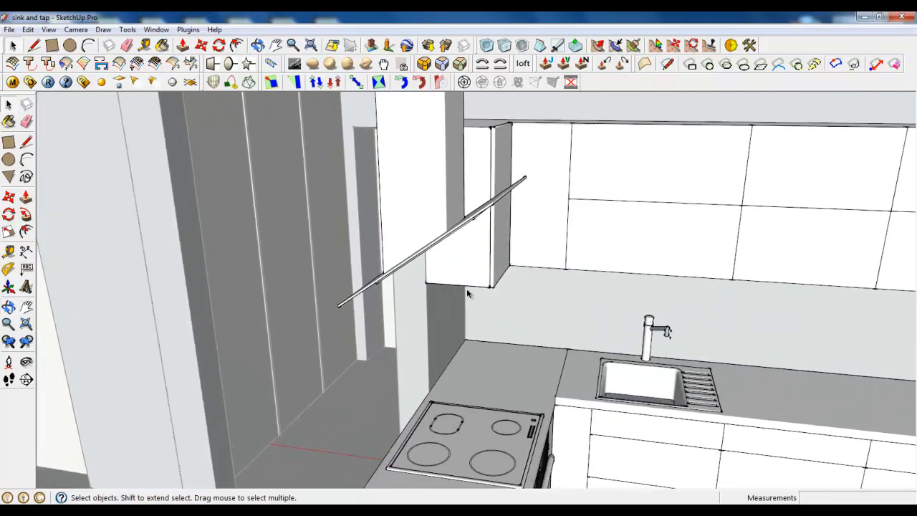
- Draw a horizontal line across the wall cabinet's end face near the hood, 40 mm above its bottom edge
middle_click_drag(466, 288, 480, 302)
scroll(507, 181, "up", 3)
left_click(507, 181)
scroll(507, 181, "up", 5)
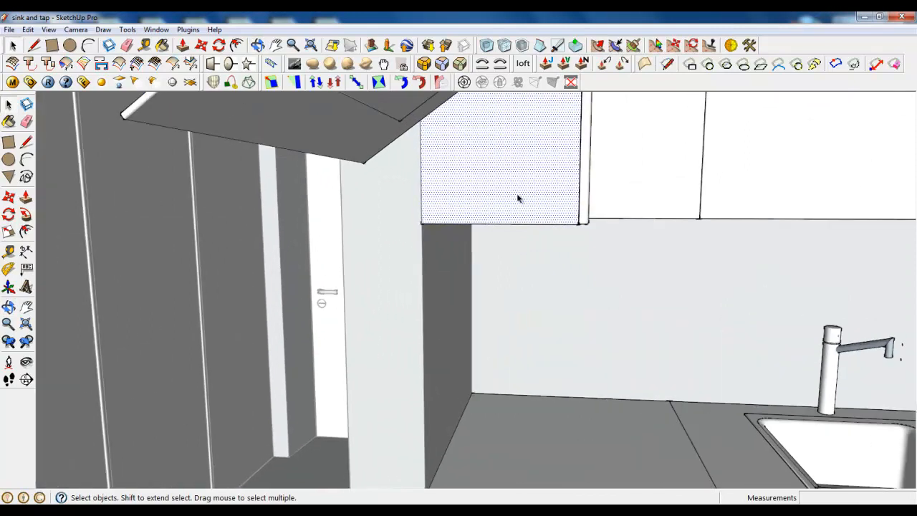
left_click(34, 46)
left_click(291, 247)
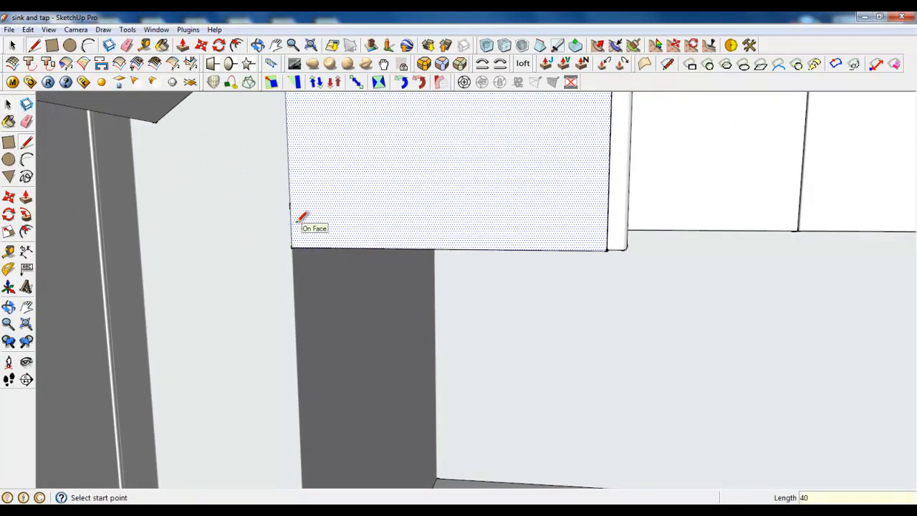
left_click(609, 206)
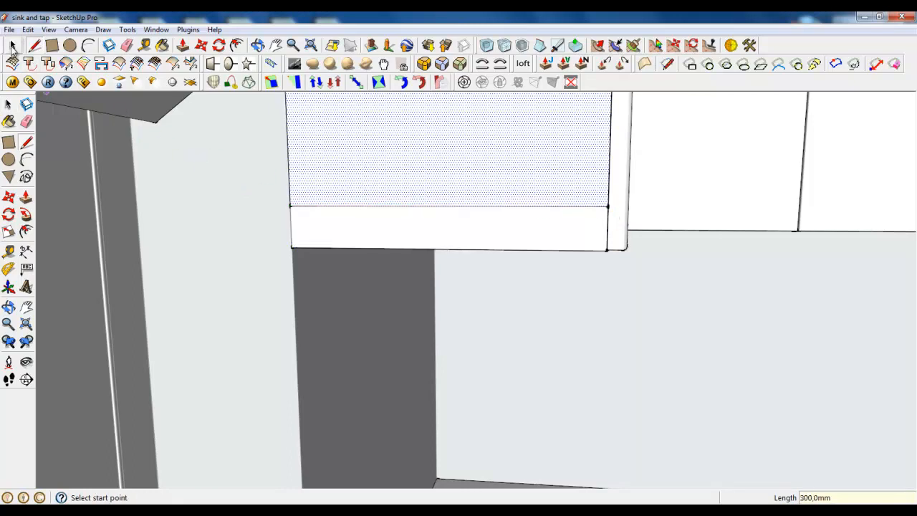
- Copy the 40 mm strip with its edges from the wall cabinet's end face to a free spot below the hood's front edge
left_click(12, 48)
double_click(348, 230)
middle_click_drag(348, 231, 183, 187)
left_click(201, 47)
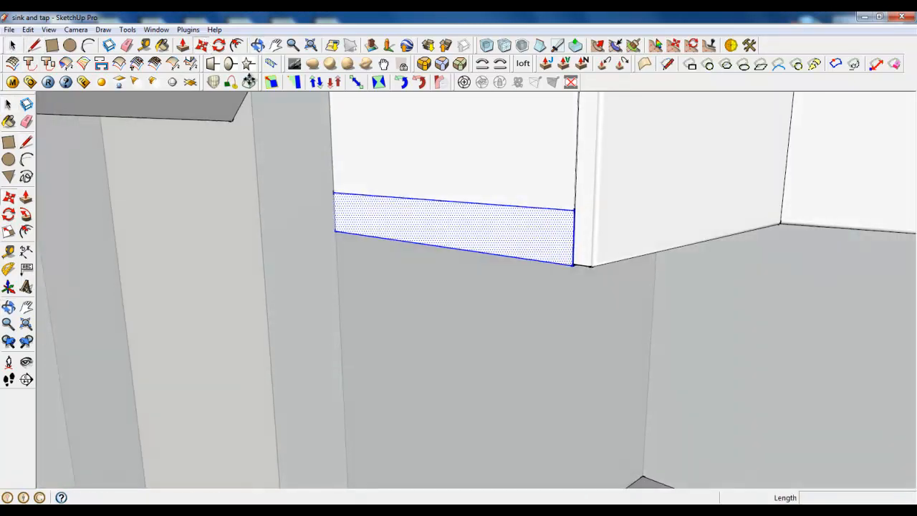
left_click(336, 194)
key("ctrl")
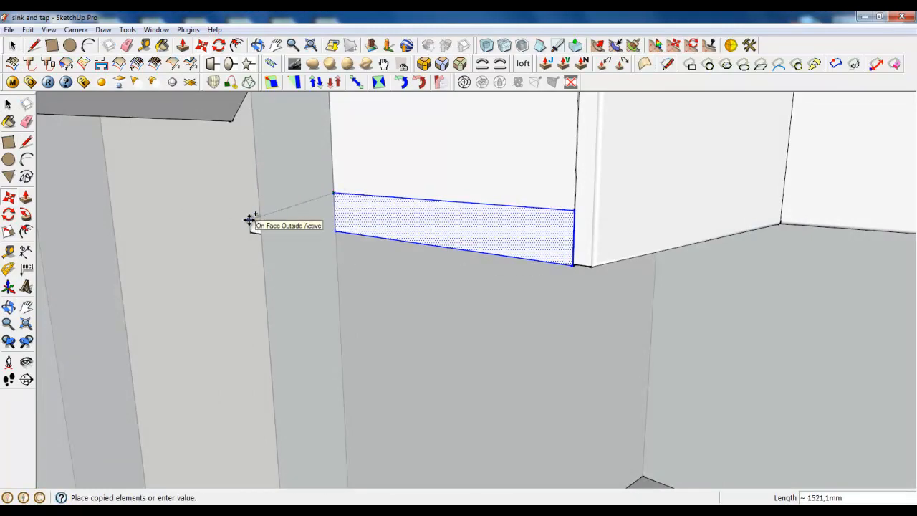
middle_click_drag(456, 383, 406, 400)
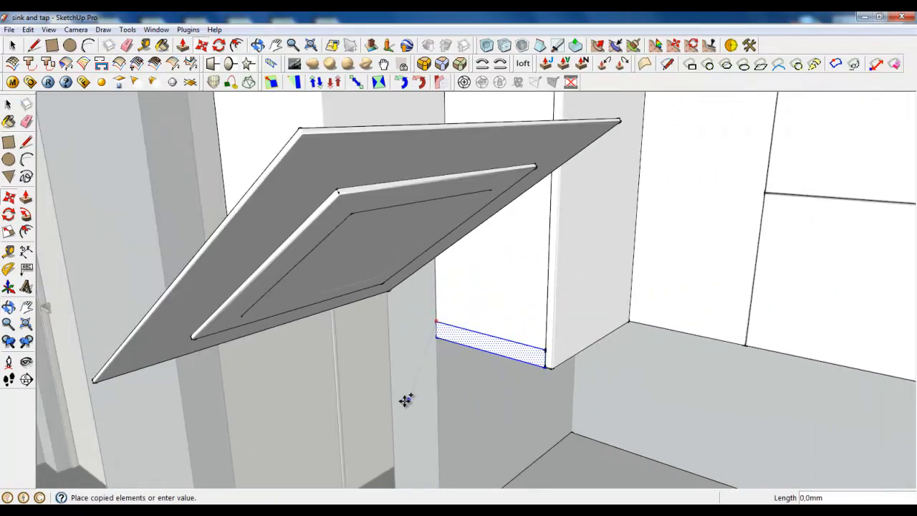
scroll(494, 326, "down", 3)
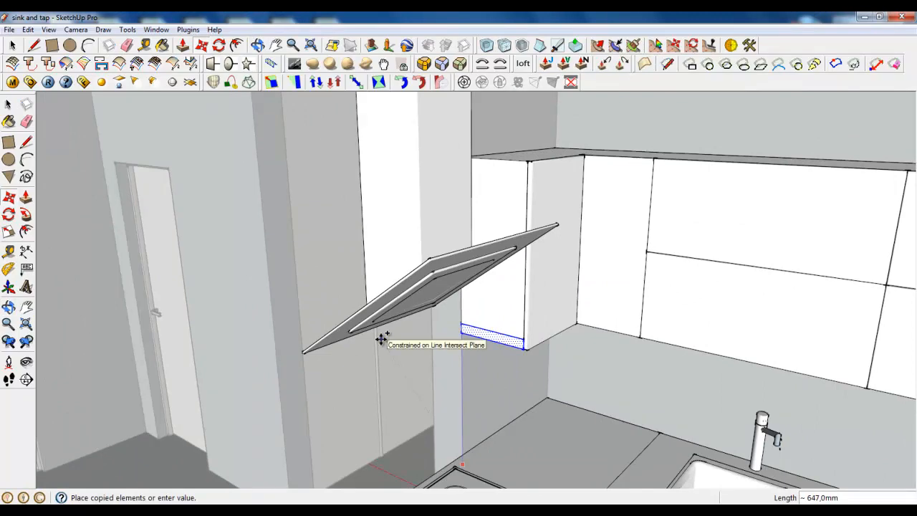
left_click(301, 353)
scroll(429, 336, "down", 4)
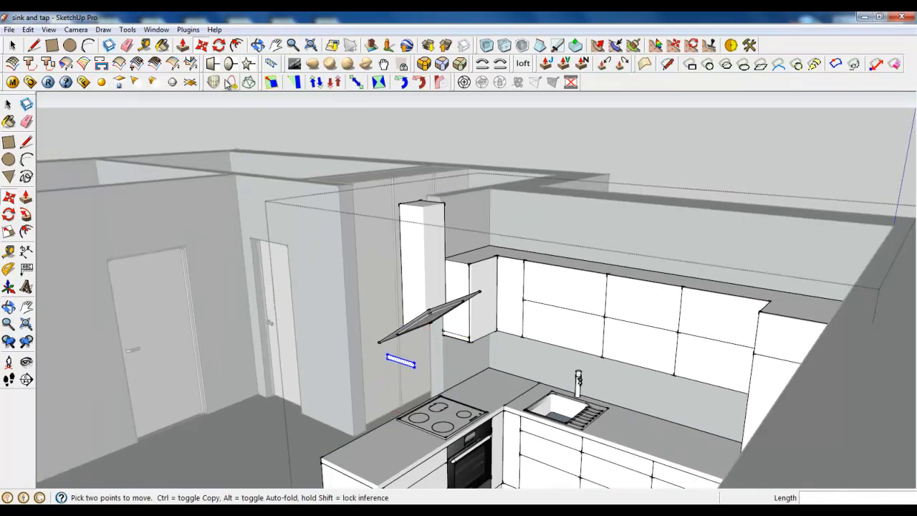
- Extrude the copied strip about 732 mm outward into a long slab
left_click(183, 44)
left_click(411, 366)
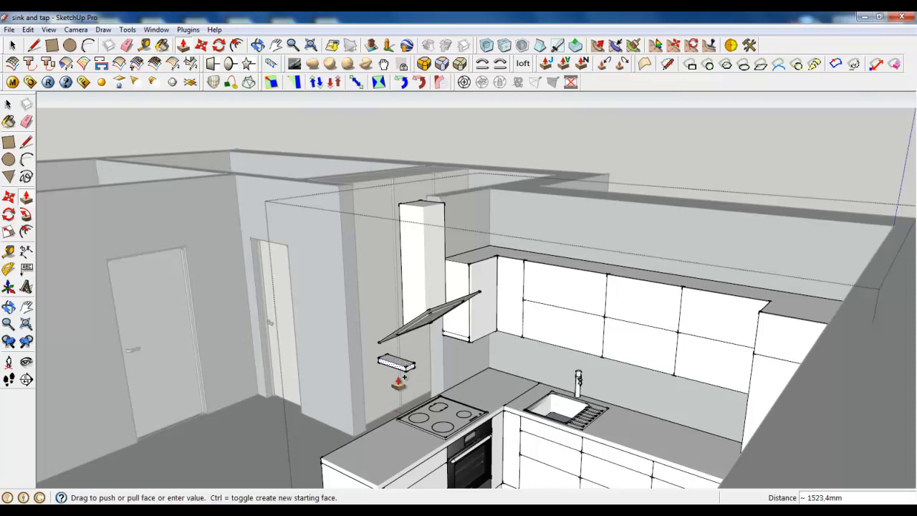
scroll(403, 378, "down", 4)
left_click(380, 380)
scroll(390, 391, "up", 6)
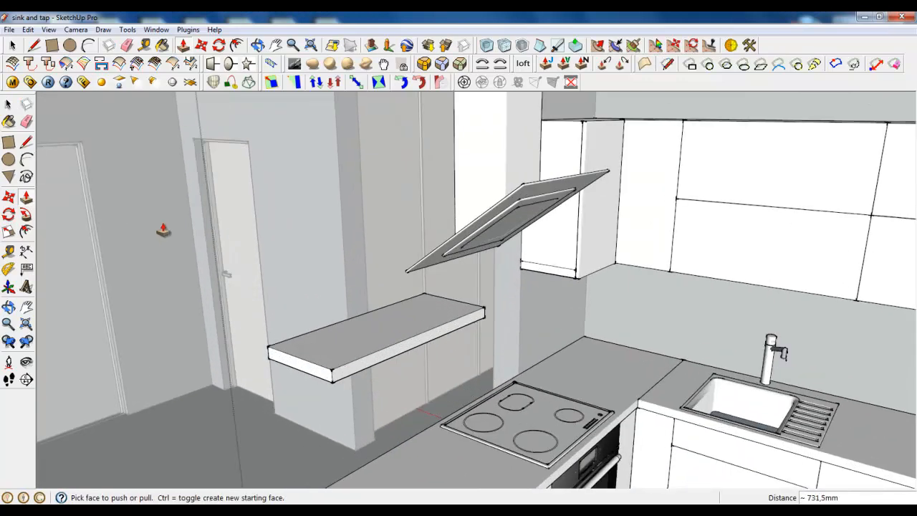
- Select the whole slab and move it straight up about 254 mm
left_click(13, 44)
triple_click(334, 341)
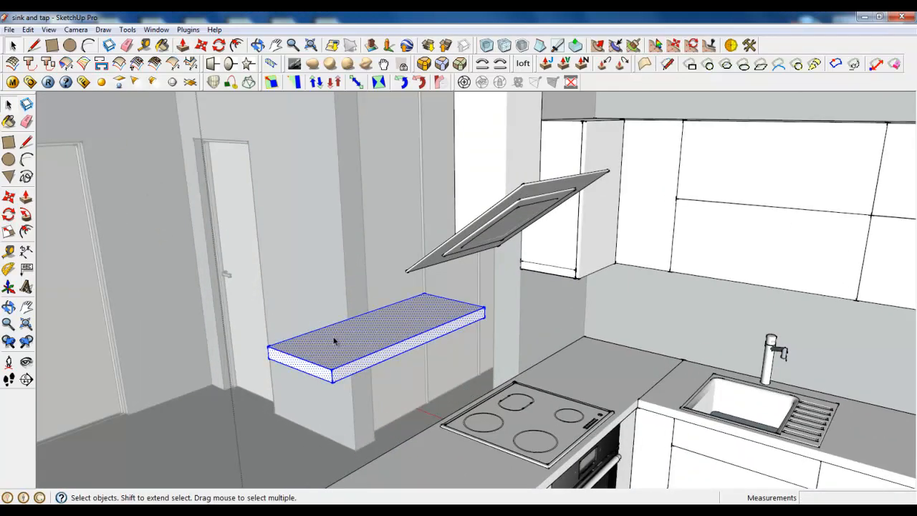
left_click(202, 45)
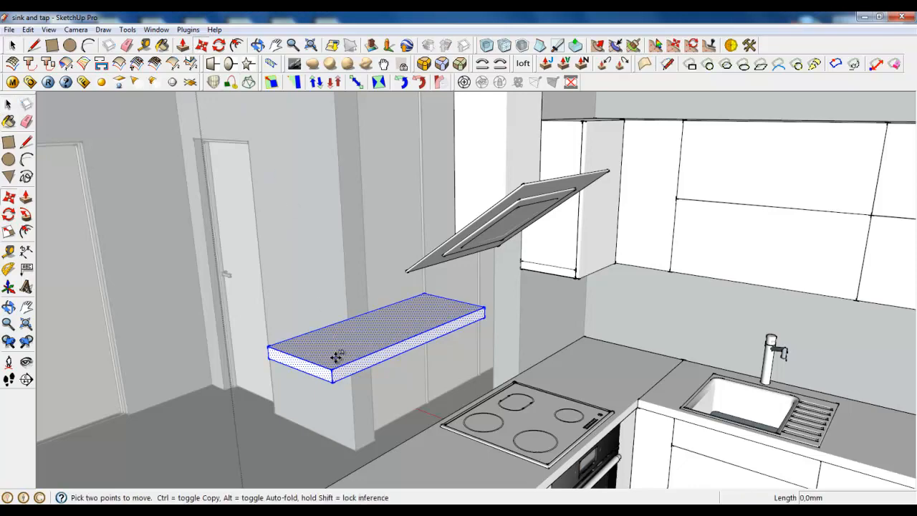
left_click(337, 357)
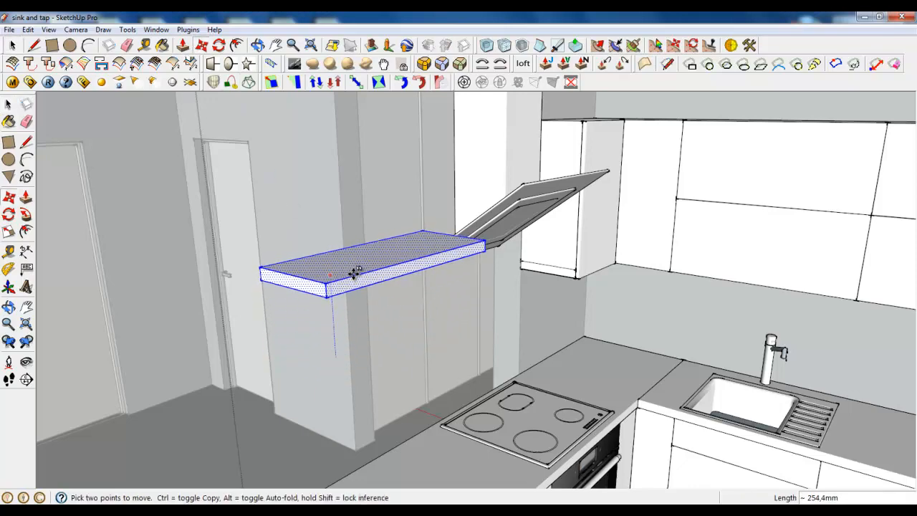
middle_click_drag(358, 270, 411, 280)
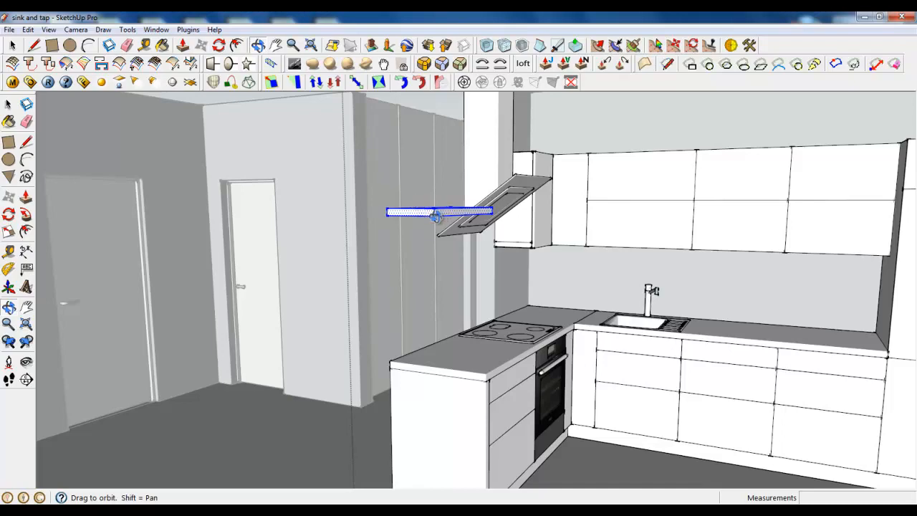
- Push the slab's top face down slightly to make the slab about 32 mm thick
middle_click_drag(436, 217, 287, 252)
scroll(296, 264, "up", 3)
left_click(183, 45)
scroll(232, 256, "up", 3)
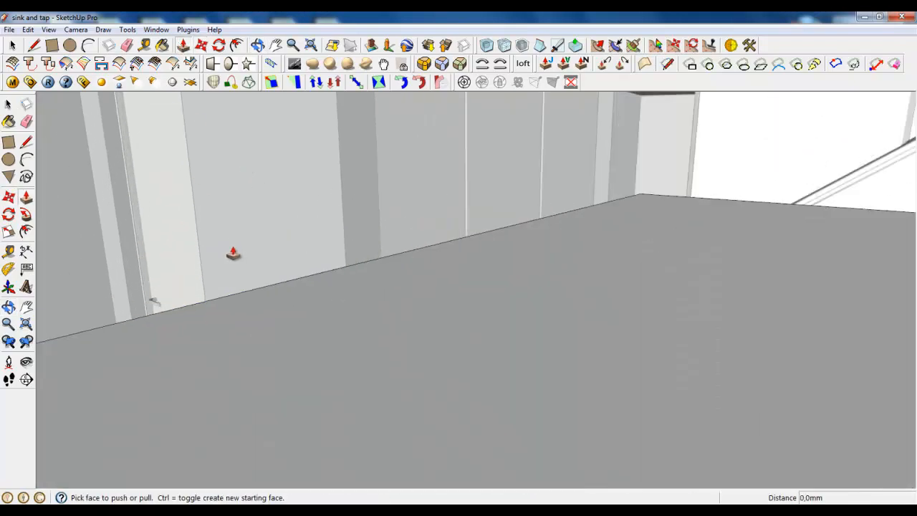
scroll(296, 311, "down", 4)
left_click(324, 351)
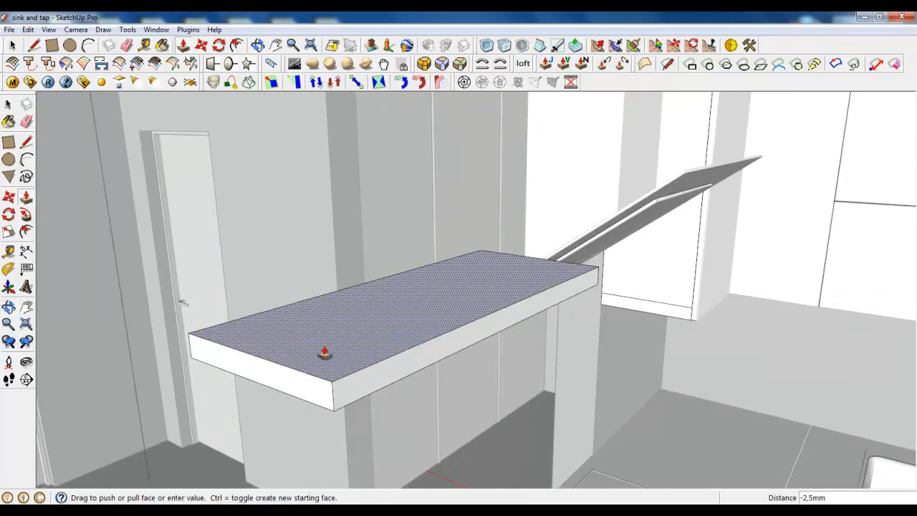
left_click(324, 358)
middle_click_drag(400, 332, 421, 356)
scroll(420, 345, "down", 2)
left_click(420, 344)
left_click(420, 350)
- Draw a circle of 7 mm radius on the slab's top face near its outer end and offset it 1 mm inward
left_click(70, 45)
scroll(359, 359, "up", 6)
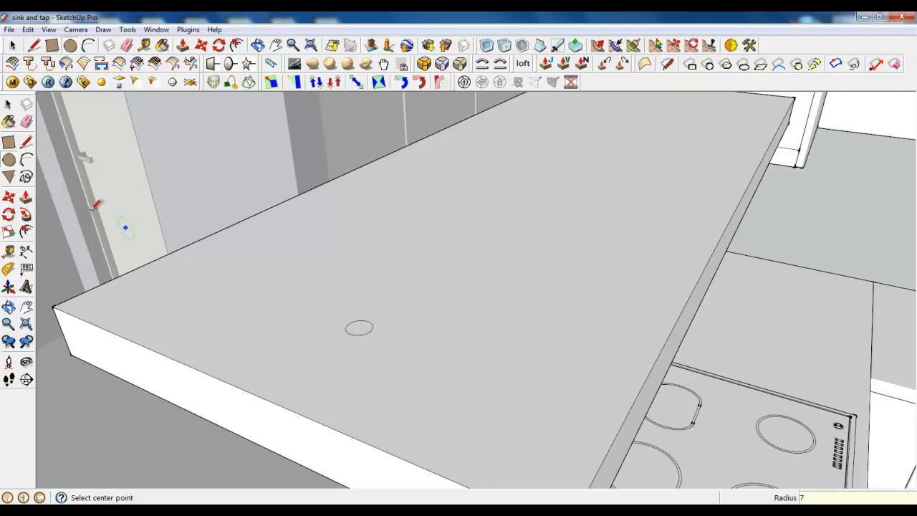
left_click(13, 46)
scroll(354, 323, "up", 5)
left_click(354, 315)
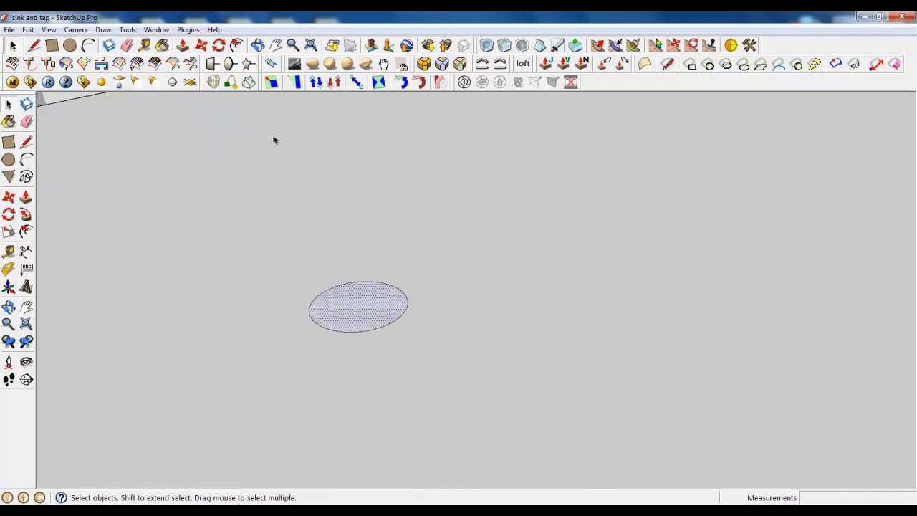
left_click(238, 46)
left_click(329, 290)
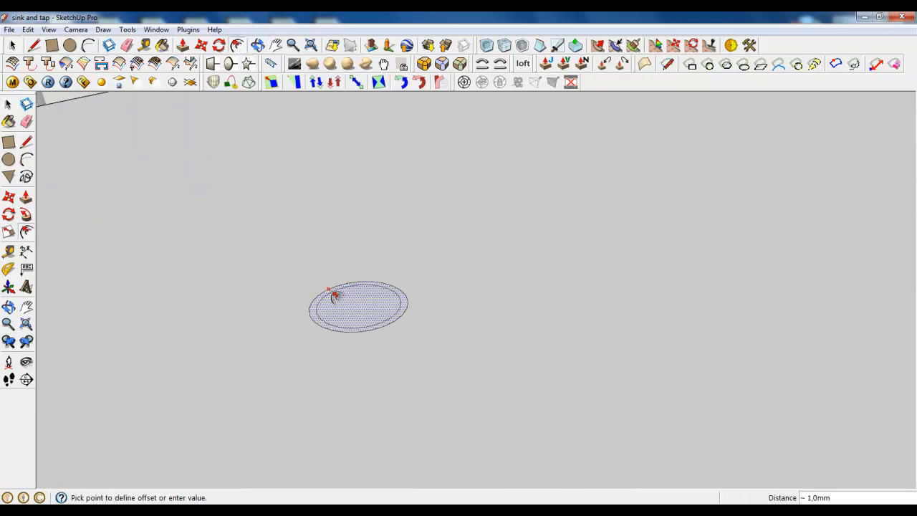
left_click(335, 295)
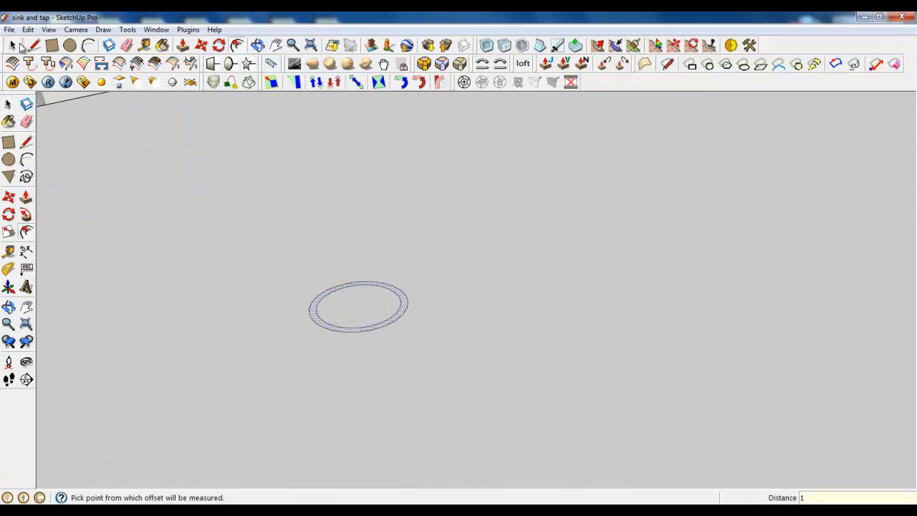
left_click(13, 47)
left_click(178, 120)
- Copy both concentric circles about 576 mm along the slab's length to its opposite end
left_click(184, 47)
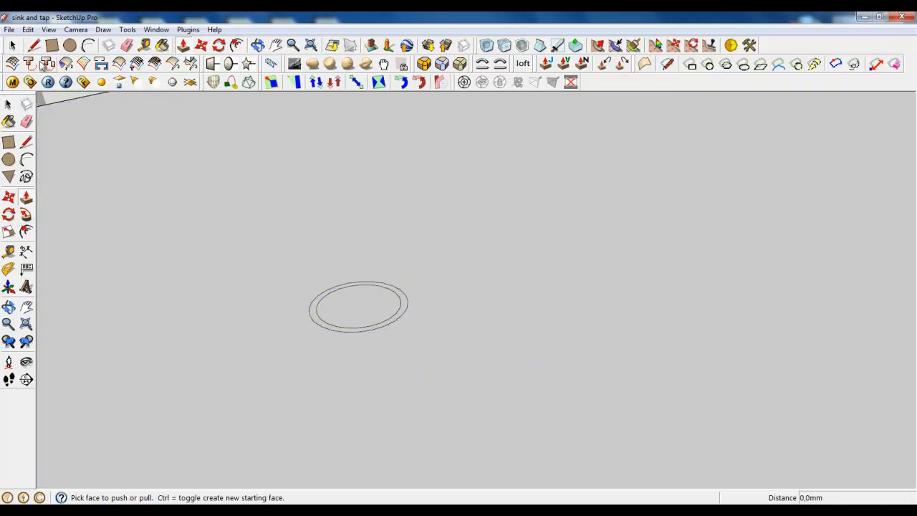
key("space")
left_click_drag(233, 194, 531, 414)
scroll(532, 413, "down", 5)
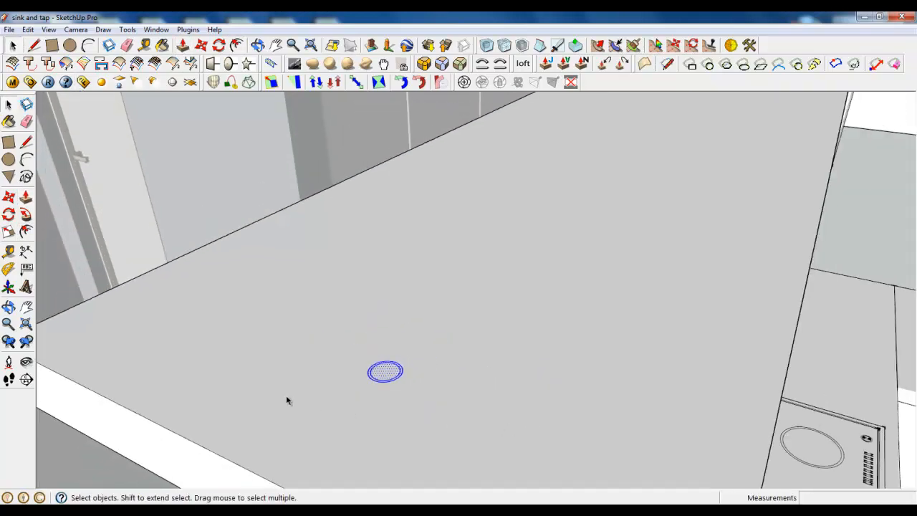
scroll(401, 342, "down", 5)
middle_click_drag(401, 343, 365, 367)
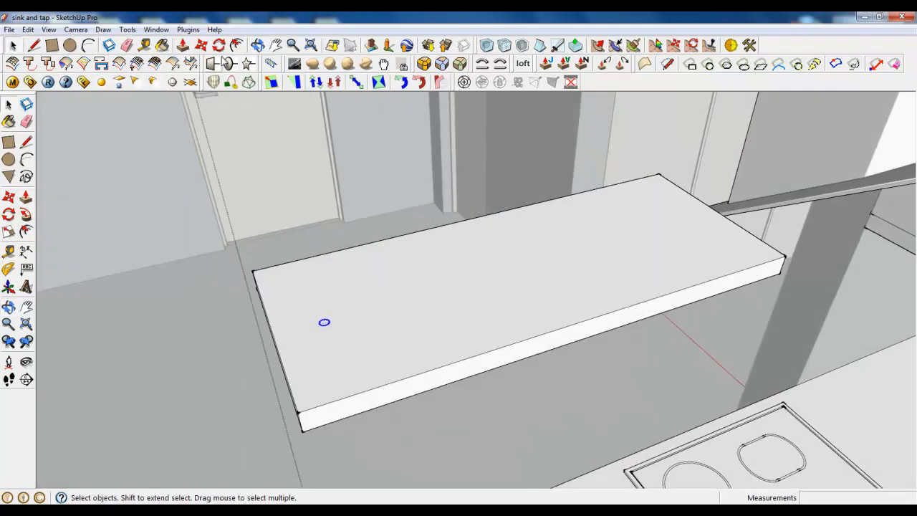
key("m")
key("ctrl")
left_click(344, 347)
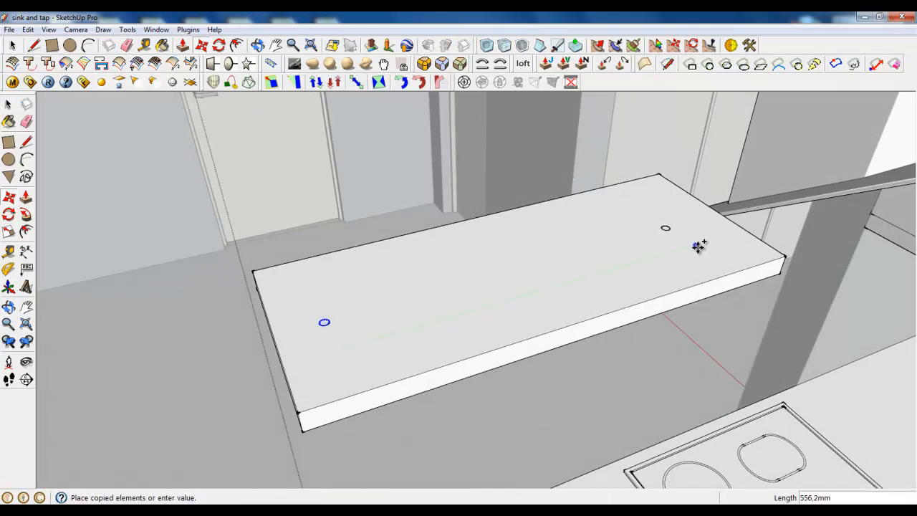
left_click(706, 243)
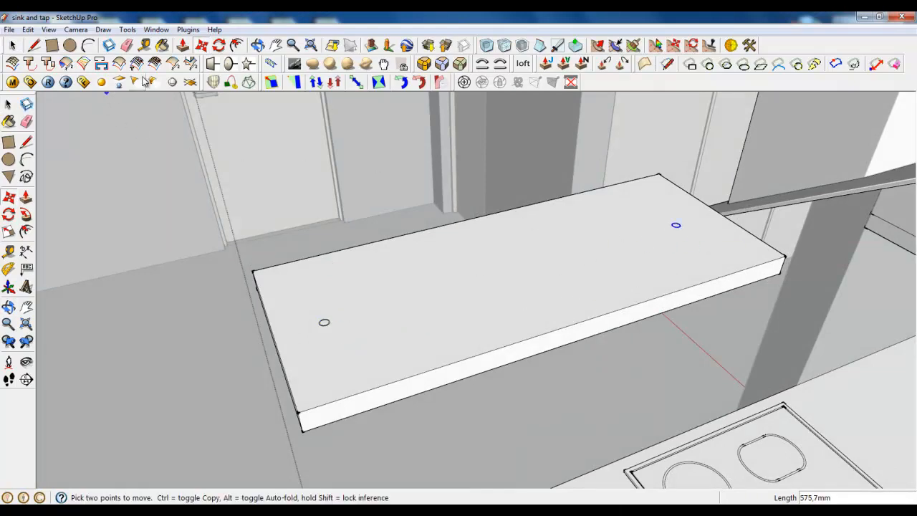
- Push the narrow ring of the original circle pair about 32 mm down to the slab's bottom corner level
left_click(183, 45)
scroll(352, 369, "up", 5)
left_click(350, 334)
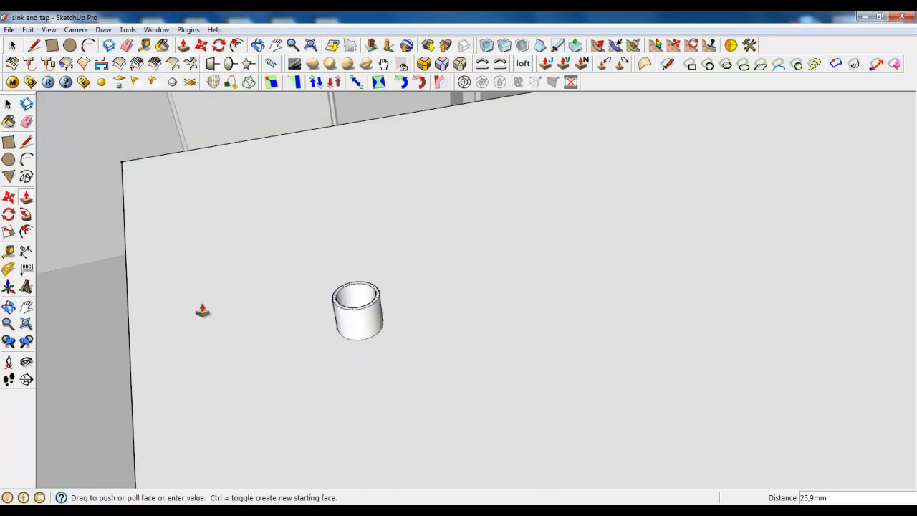
scroll(127, 176, "down", 6)
middle_click_drag(170, 198, 164, 329)
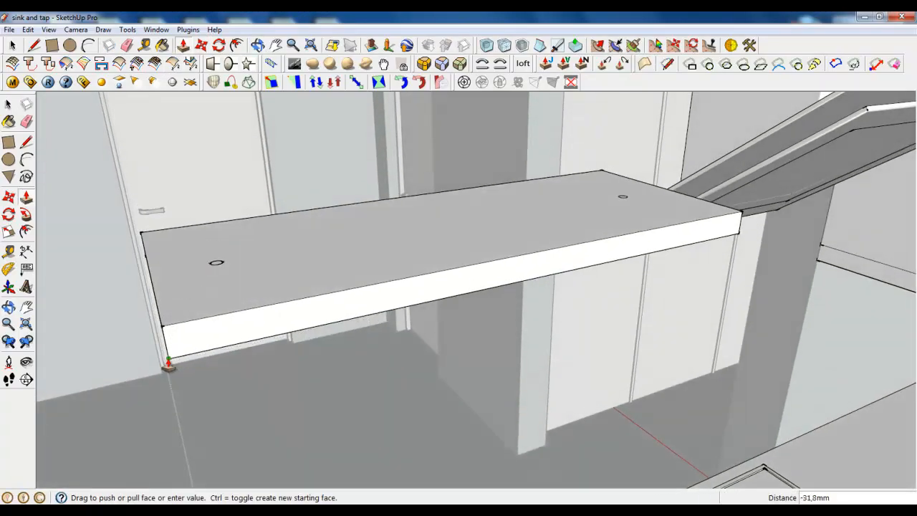
left_click(169, 364)
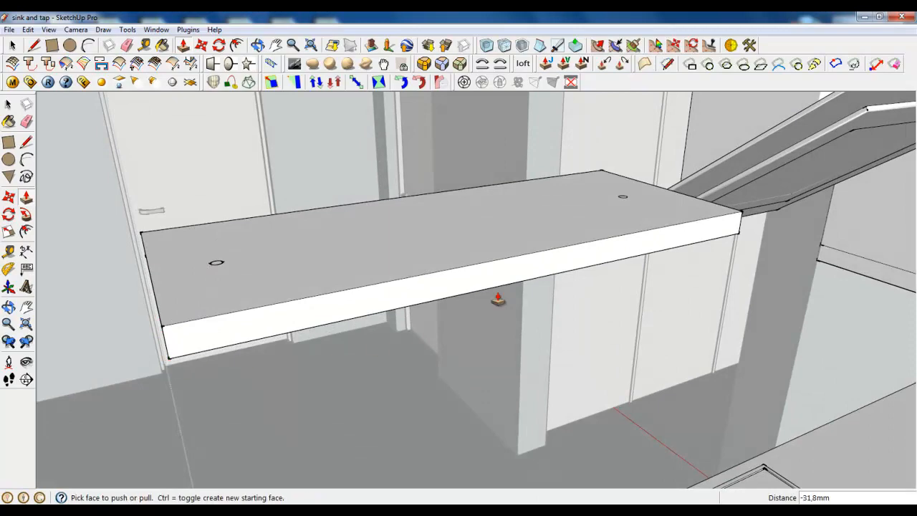
- Push the narrow ring at the slab's hood end down to the bottom corner, about 32 mm
scroll(598, 207, "up", 8)
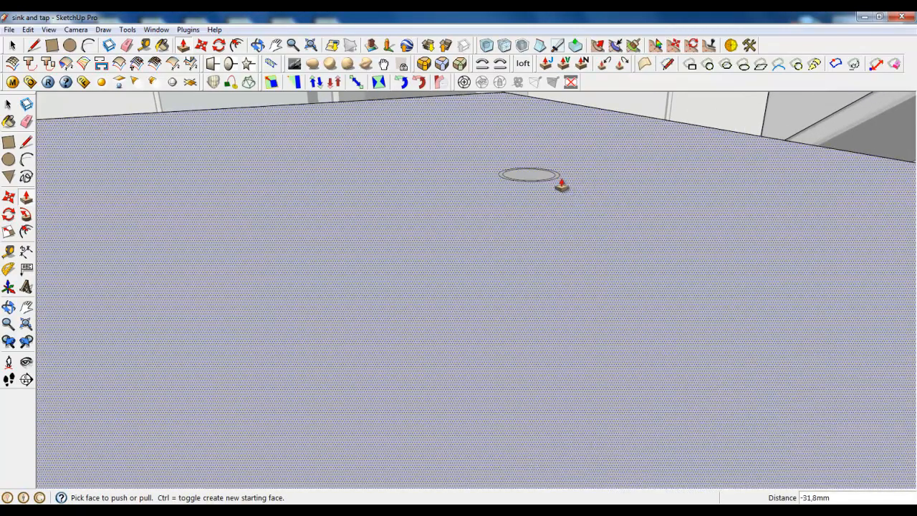
scroll(562, 186, "down", 2)
left_click(559, 183)
scroll(559, 183, "down", 5)
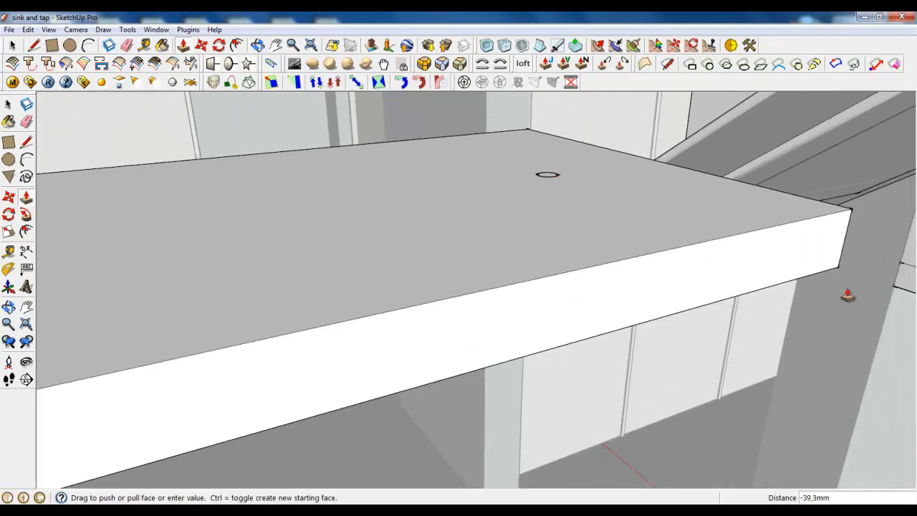
left_click(837, 268)
scroll(591, 258, "down", 4)
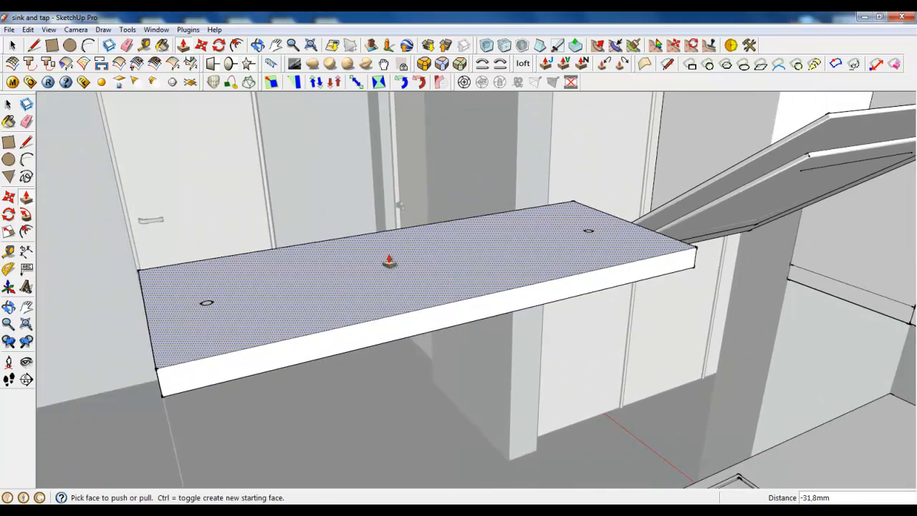
- Select the inner disc at the slab's outer end and raise it 0.5 mm
left_click(11, 43)
scroll(167, 248, "up", 3)
scroll(217, 220, "down", 4)
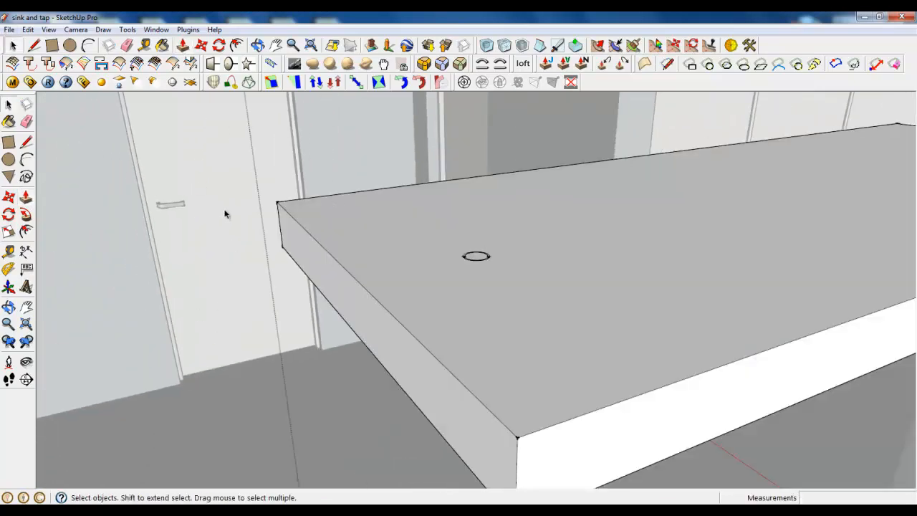
scroll(286, 216, "up", 10)
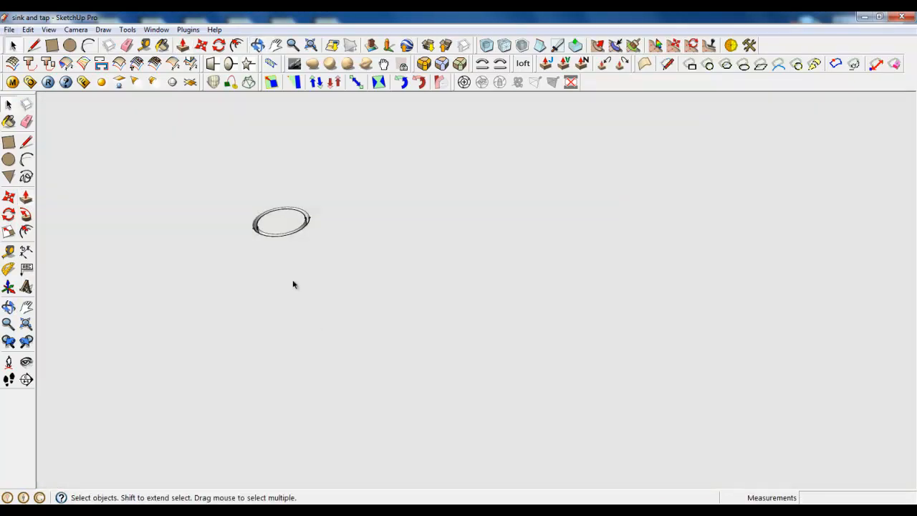
double_click(279, 242)
scroll(280, 206, "down", 3)
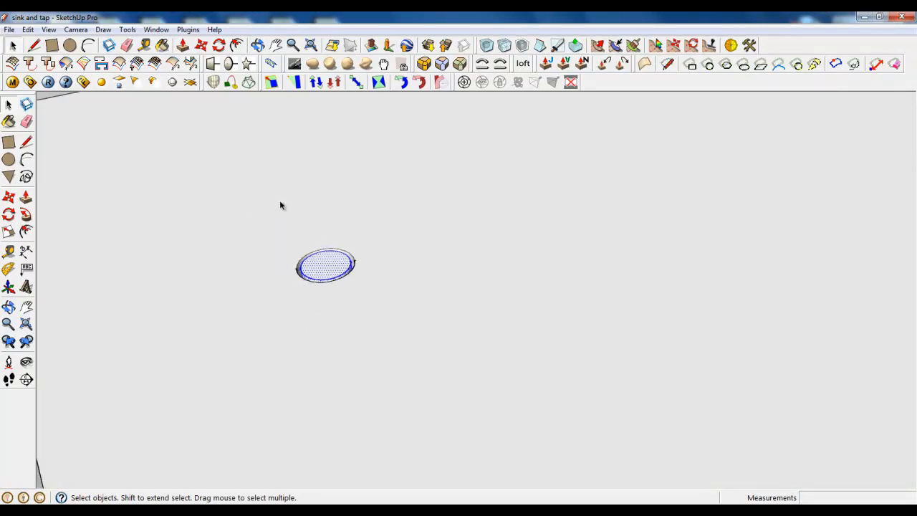
left_click(183, 45)
scroll(401, 292, "down", 3)
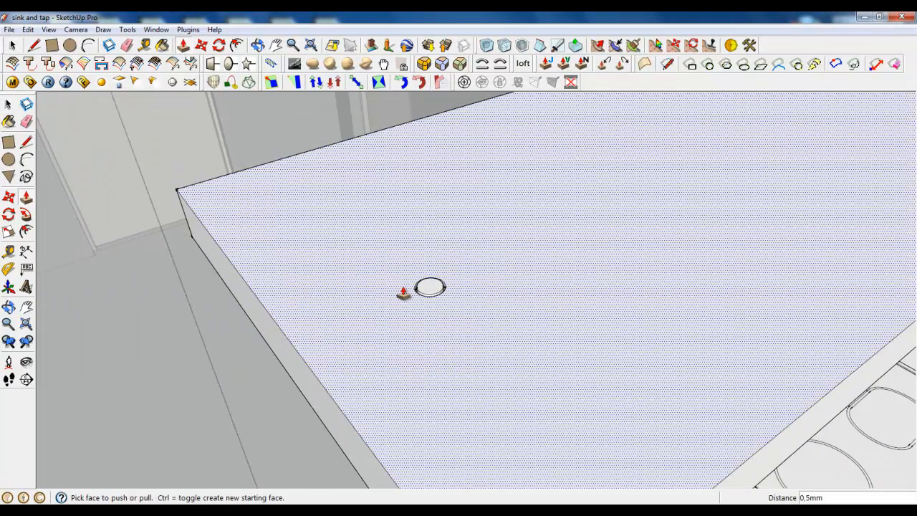
- Pull the inner discs near both ends of the slab up about 943 mm into tall round rods of matching height
left_click(428, 294)
scroll(420, 364, "down", 6)
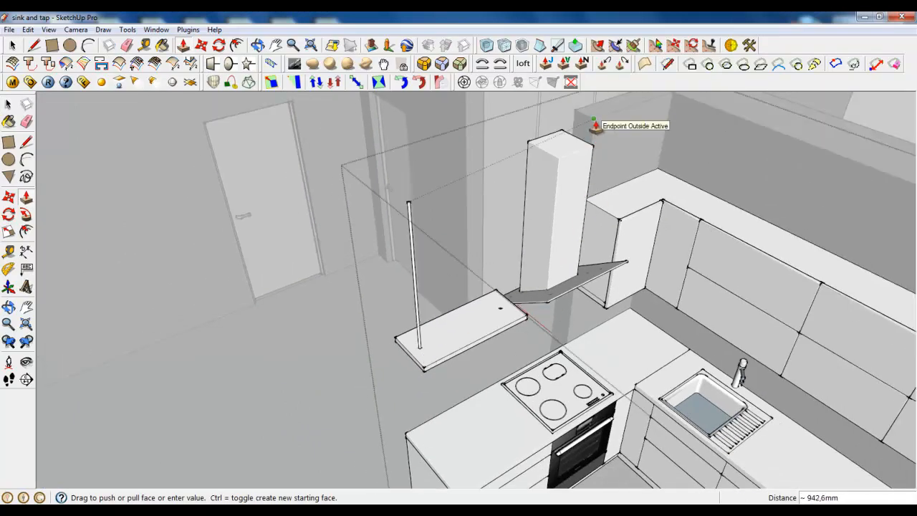
scroll(426, 331, "up", 5)
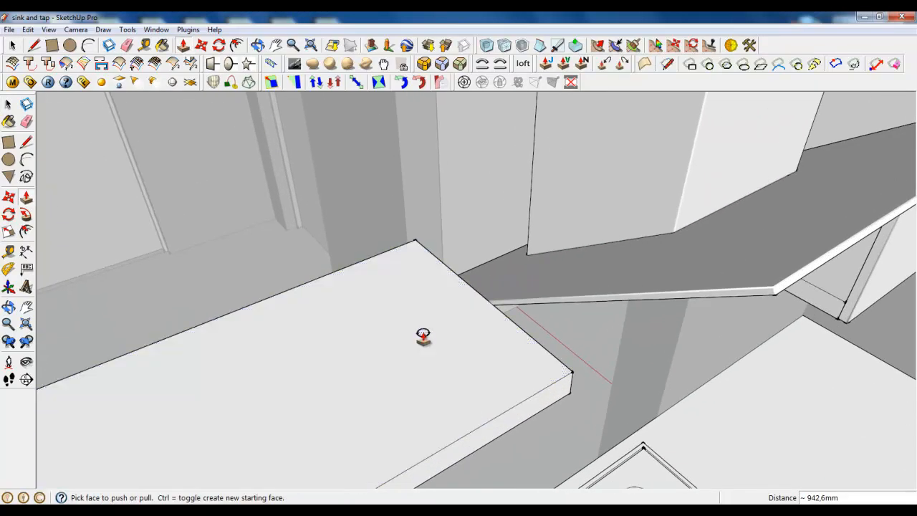
scroll(425, 335, "down", 5)
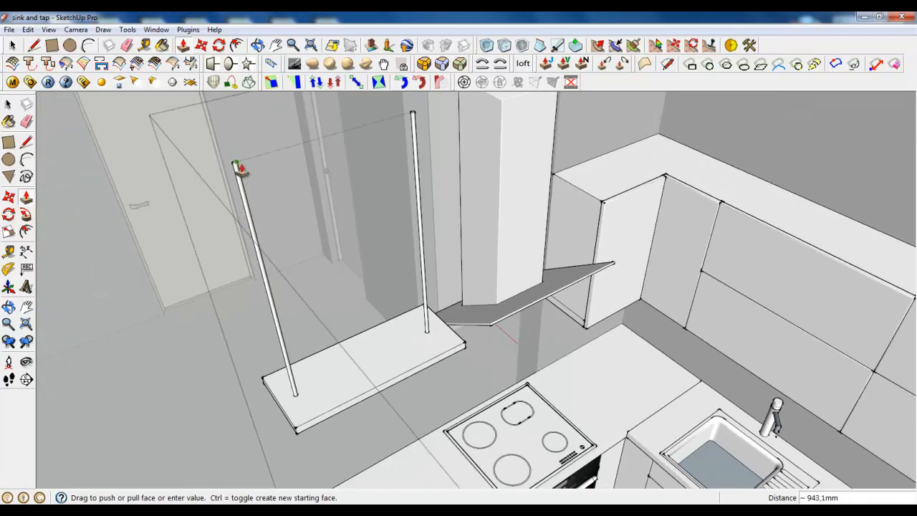
left_click(236, 167)
- Close the open inner circle on the slab's underside at the outer end with a line across it, and erase that line
scroll(405, 337, "up", 5)
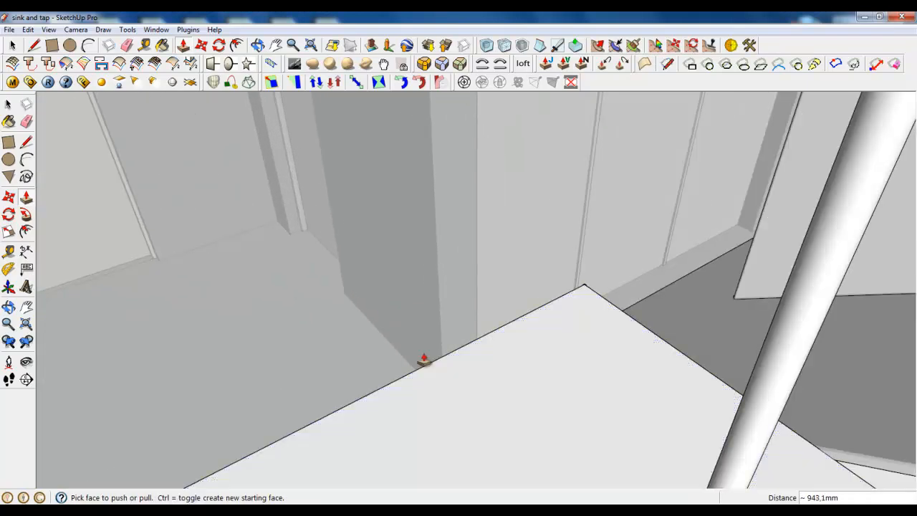
scroll(430, 362, "down", 5)
middle_click_drag(436, 368, 442, 311)
scroll(439, 310, "up", 5)
middle_click_drag(293, 328, 380, 97)
scroll(228, 337, "up", 3)
scroll(222, 327, "up", 5)
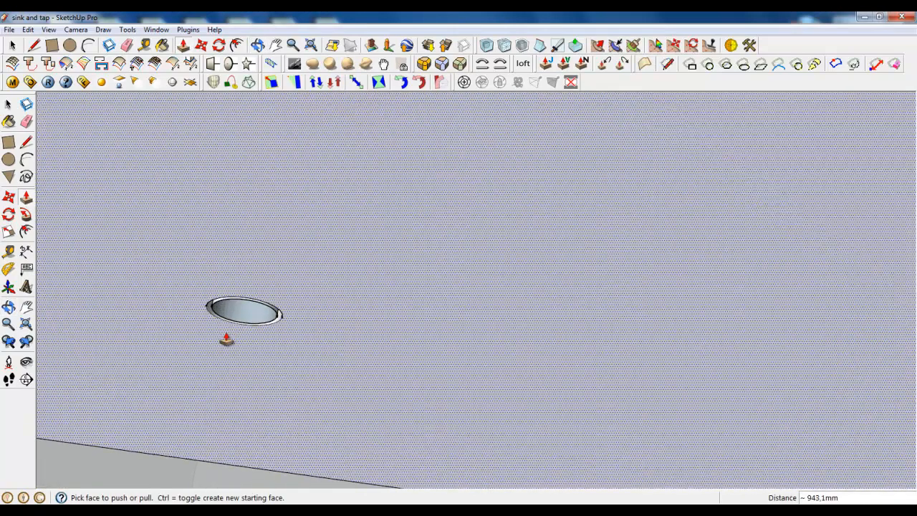
key("l")
left_click(220, 286)
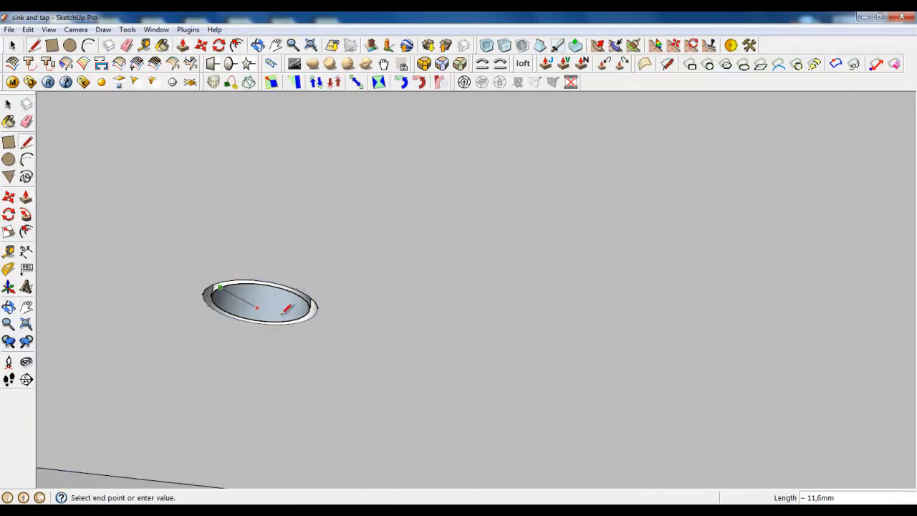
left_click(299, 316)
left_click(127, 45)
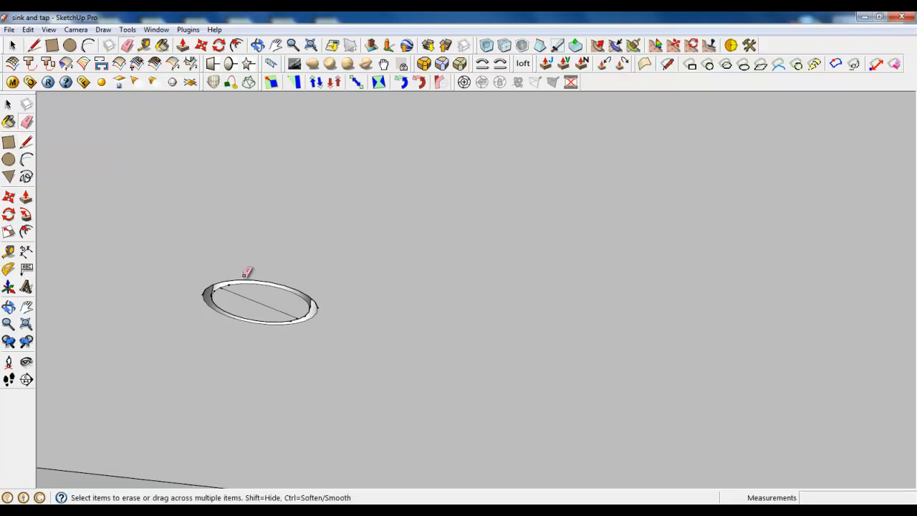
left_click(252, 301)
- Extrude the closed disc under the slab's outer end 30 mm downward
left_click(182, 45)
left_click_drag(260, 301, 279, 387)
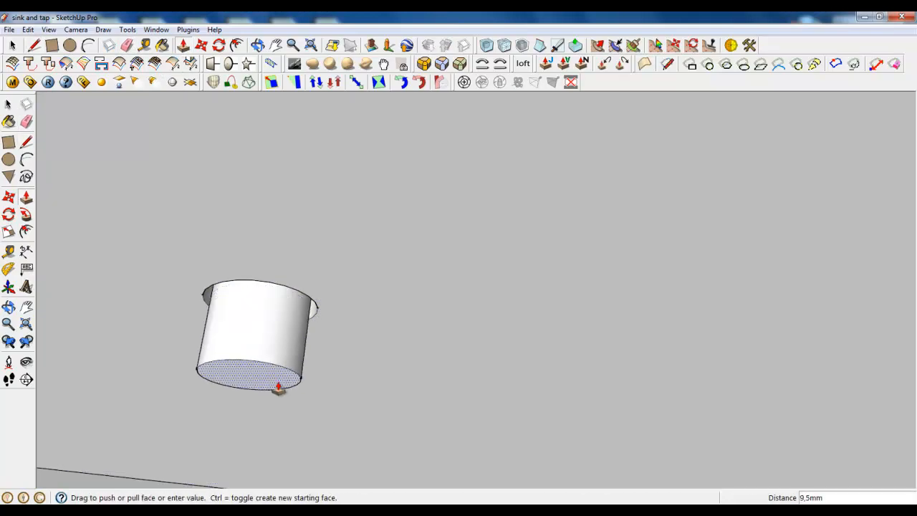
key("Return")
- Close the open inner circle on the slab's underside at the hood end with a line across it, and delete that line
scroll(275, 283, "down", 10)
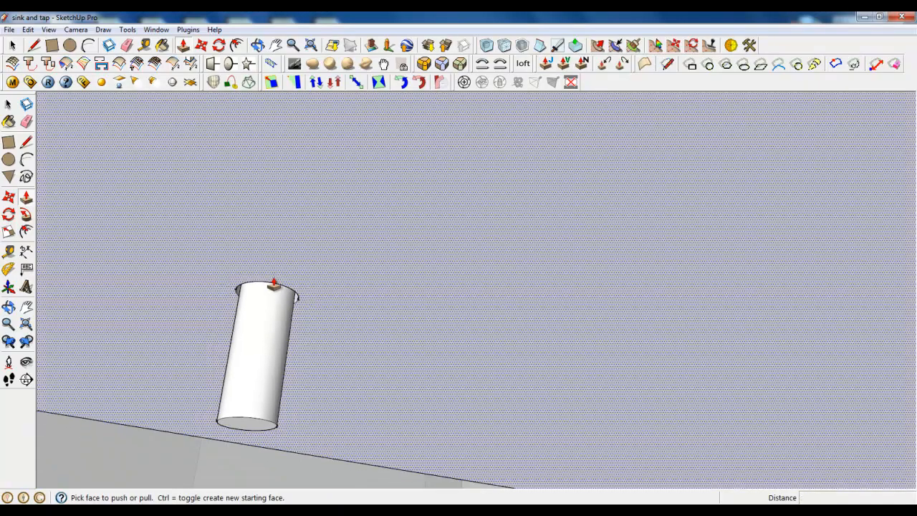
middle_click_drag(274, 278, 302, 289)
scroll(609, 390, "up", 10)
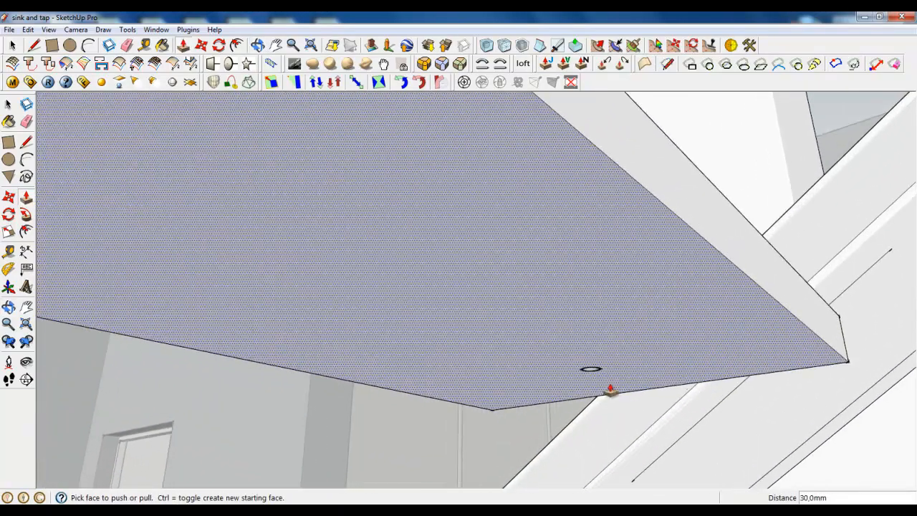
middle_click_drag(608, 391, 511, 312)
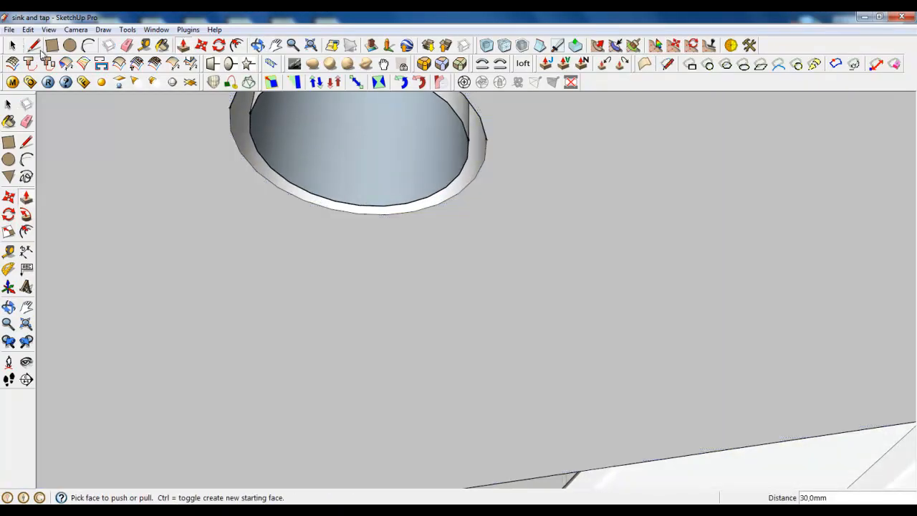
left_click(35, 46)
scroll(402, 301, "down", 5)
scroll(348, 221, "up", 3)
left_click(349, 210)
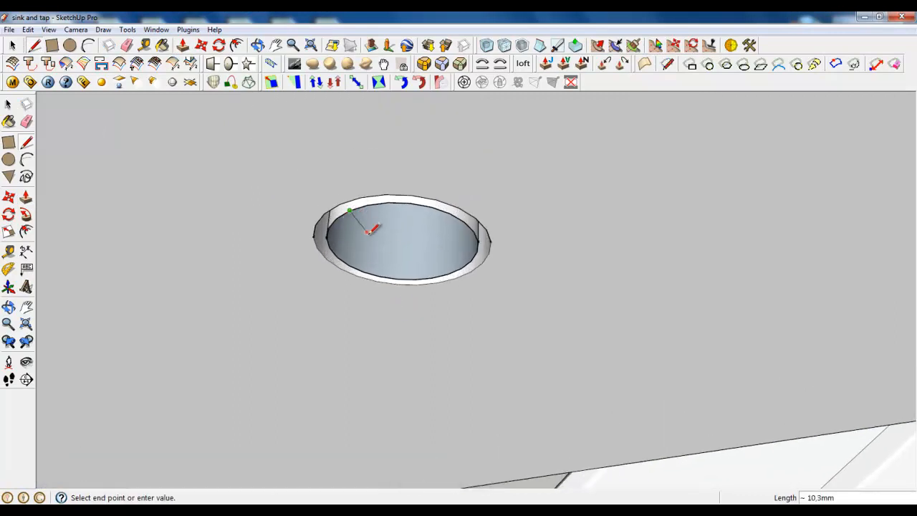
left_click(432, 277)
key("space")
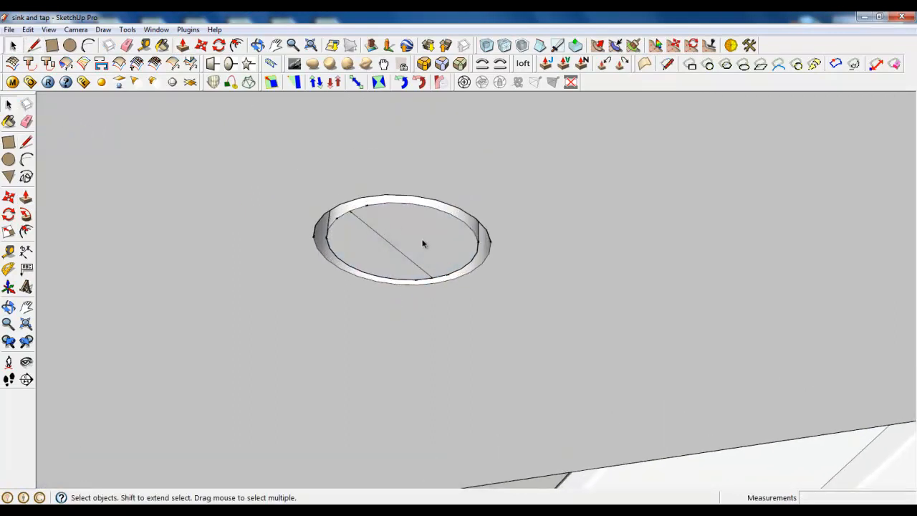
left_click(406, 260)
- Extrude the closed disc under the slab's hood end 30 mm downward
left_click(183, 46)
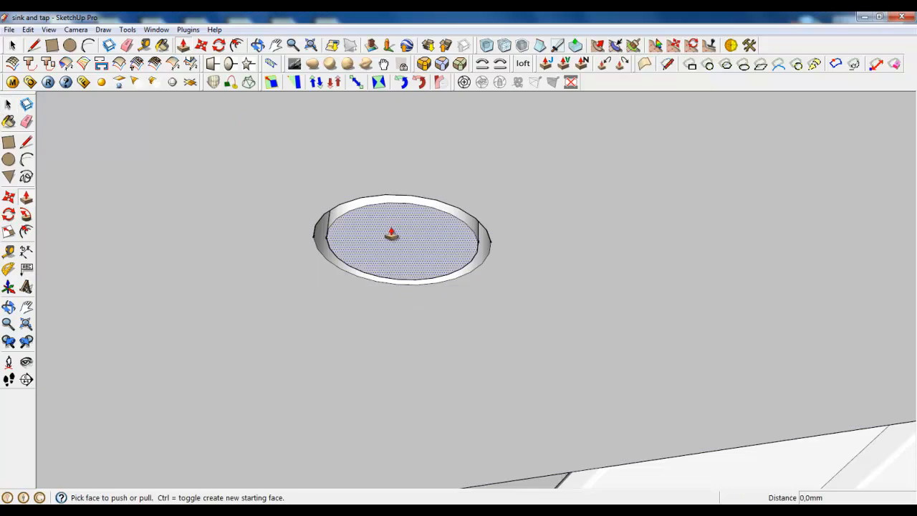
left_click_drag(389, 208, 397, 315)
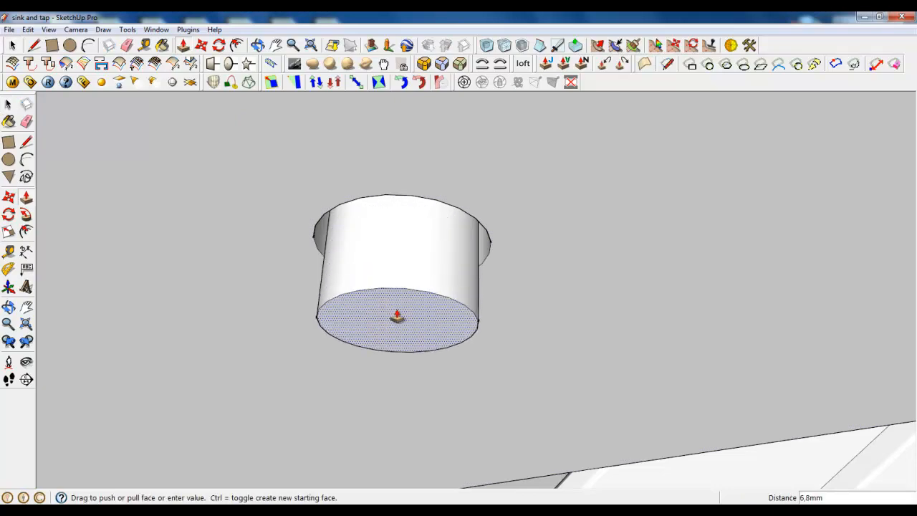
key("Return")
- Round all edges of the slab using Round Corner with a 1,0 mm offset and 3 segments
scroll(454, 322, "down", 10)
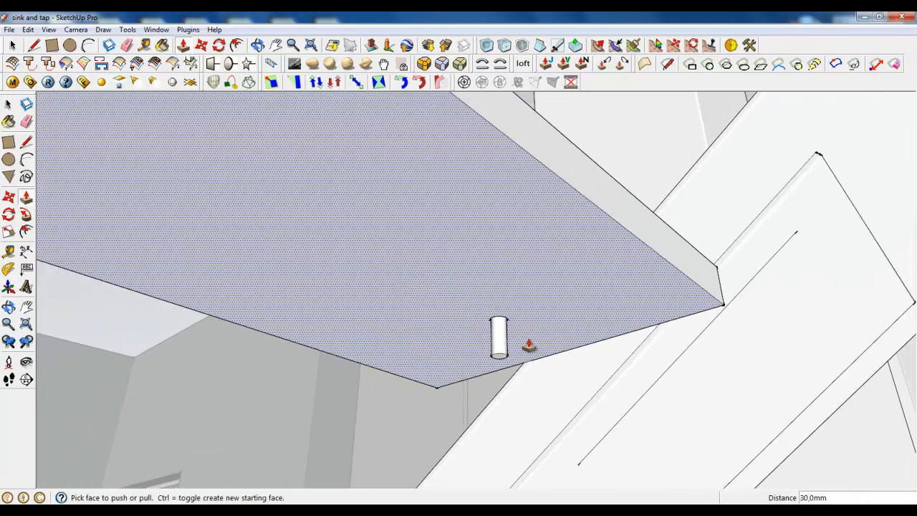
key("space")
triple_click(318, 221)
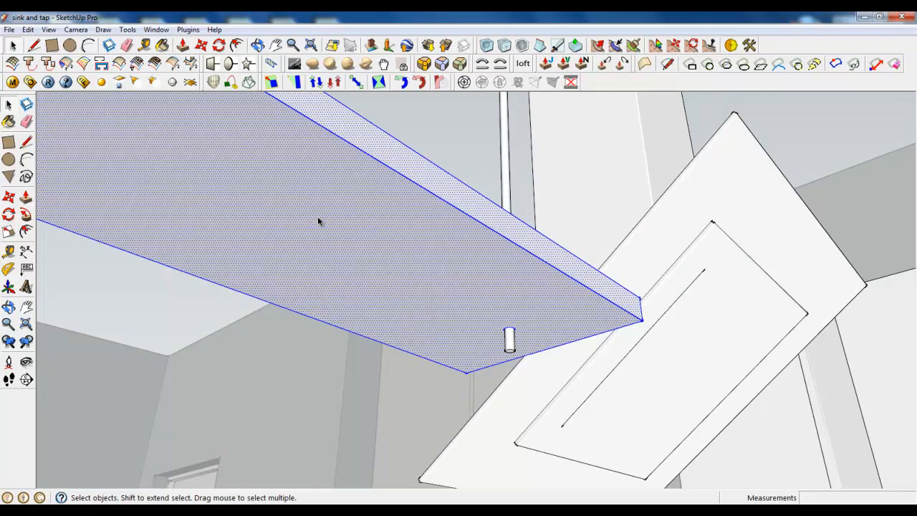
left_click(423, 63)
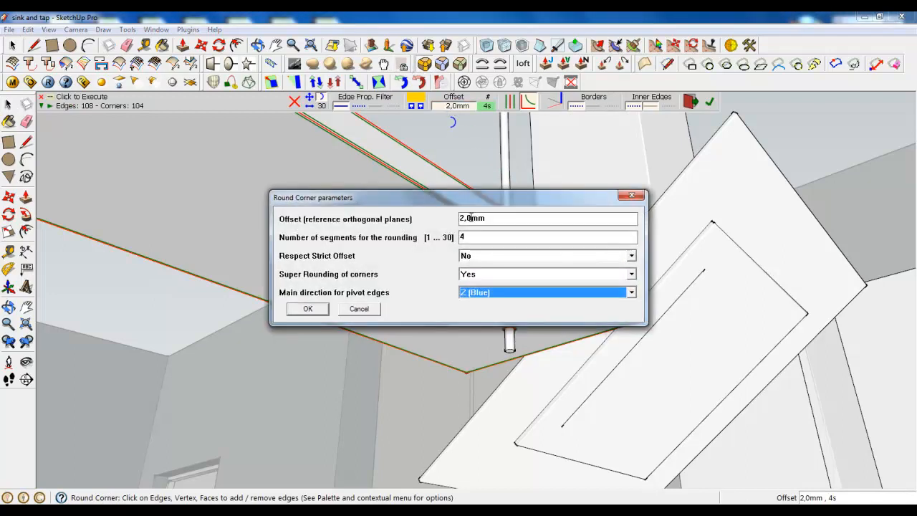
left_click(464, 217)
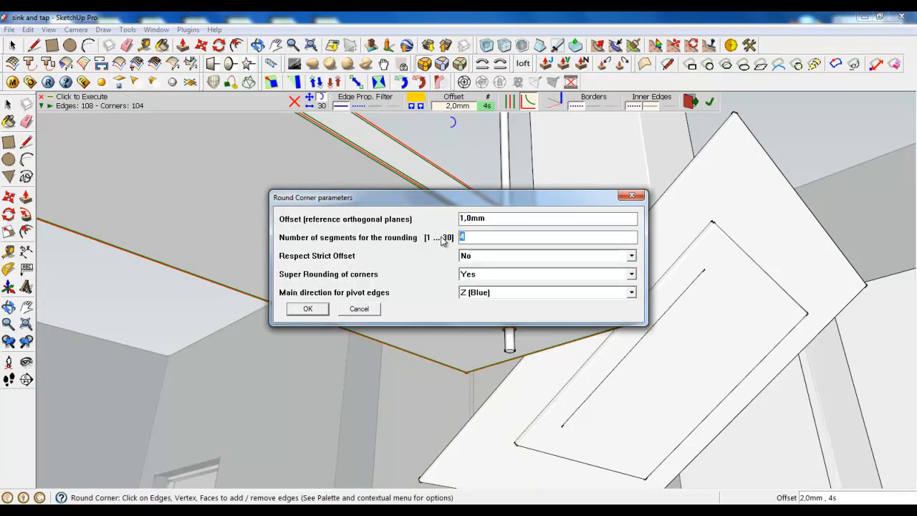
left_click(307, 308)
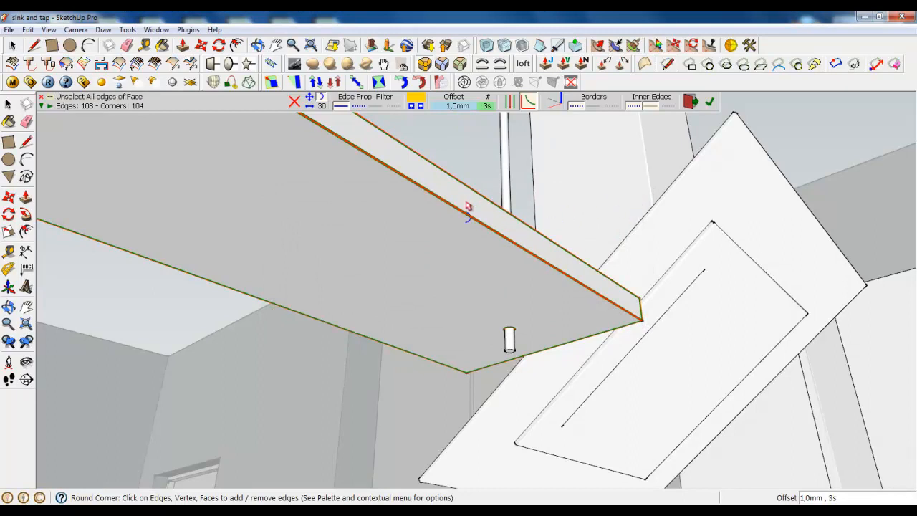
left_click(707, 103)
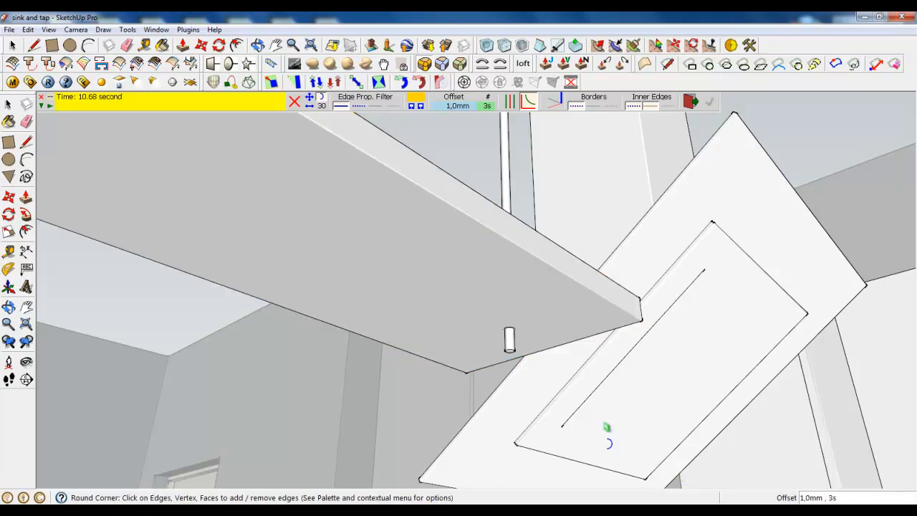
- Round the bottom rims of both pegs under the slab with a 1,0 mm offset and 3 segments
scroll(511, 367, "up", 5)
left_click(513, 342)
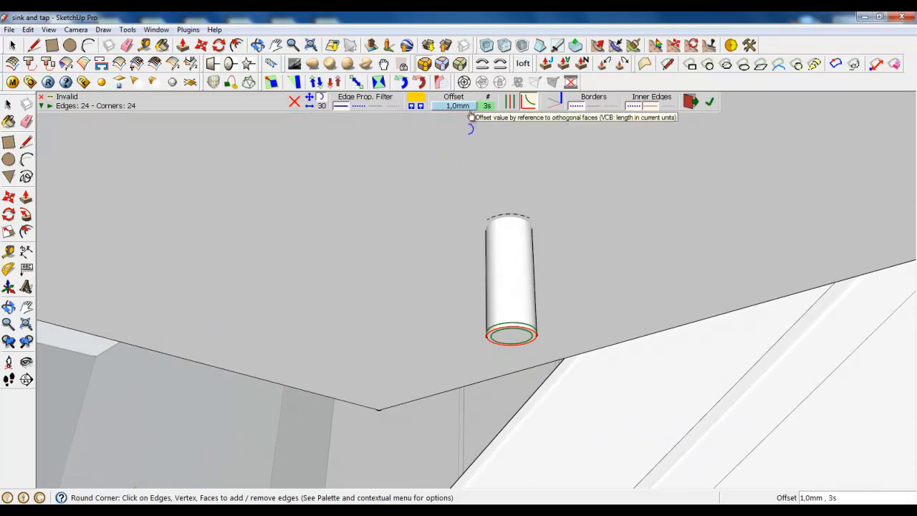
scroll(647, 337, "down", 7)
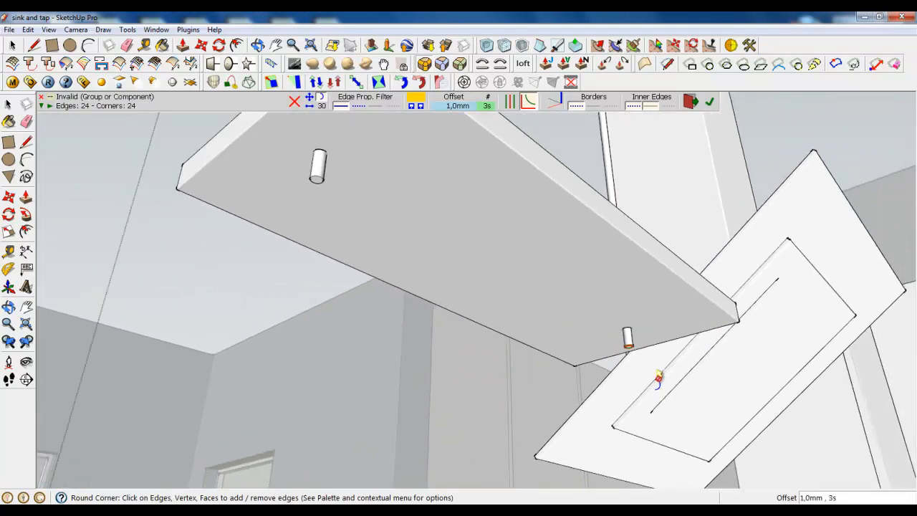
scroll(365, 210, "up", 6)
left_click(375, 219)
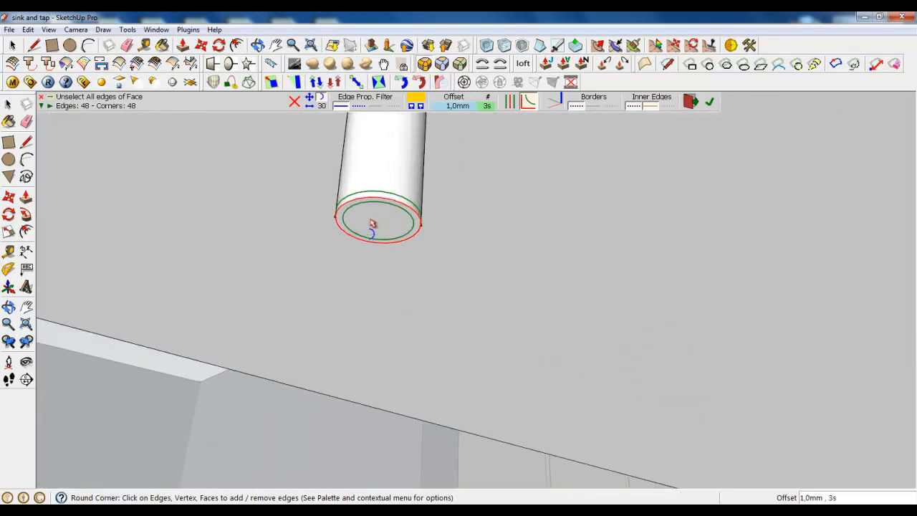
left_click(709, 101)
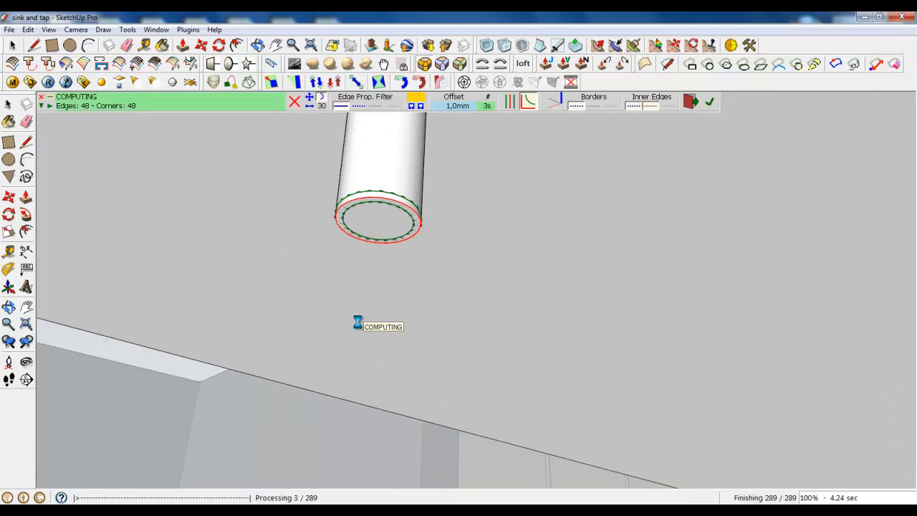
- Leave the rounding tool and open the available commands for the bottom edge of the wall cabinet beside the cooker hood
scroll(359, 337, "down", 6)
middle_click_drag(354, 327, 534, 457)
scroll(455, 403, "down", 7)
middle_click_drag(468, 384, 499, 391)
left_click(12, 46)
scroll(322, 248, "down", 4)
scroll(471, 390, "up", 5)
scroll(523, 311, "up", 3)
right_click(523, 306)
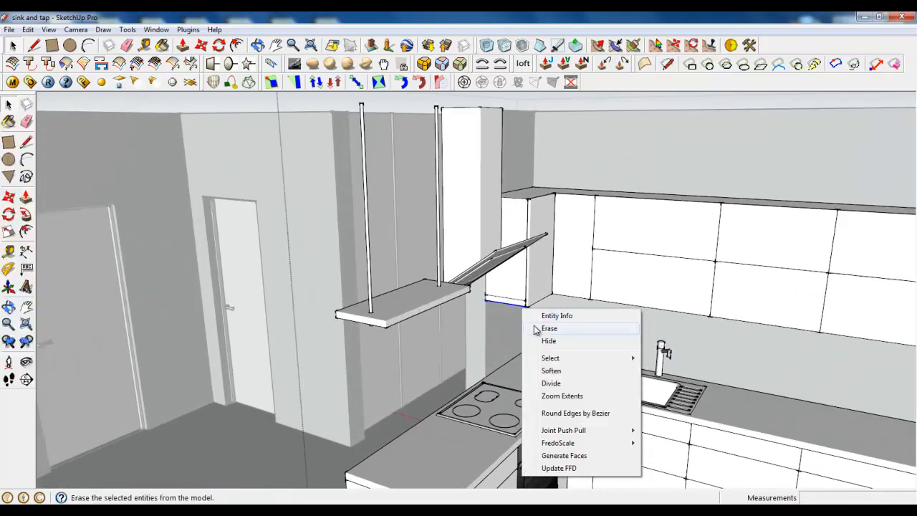